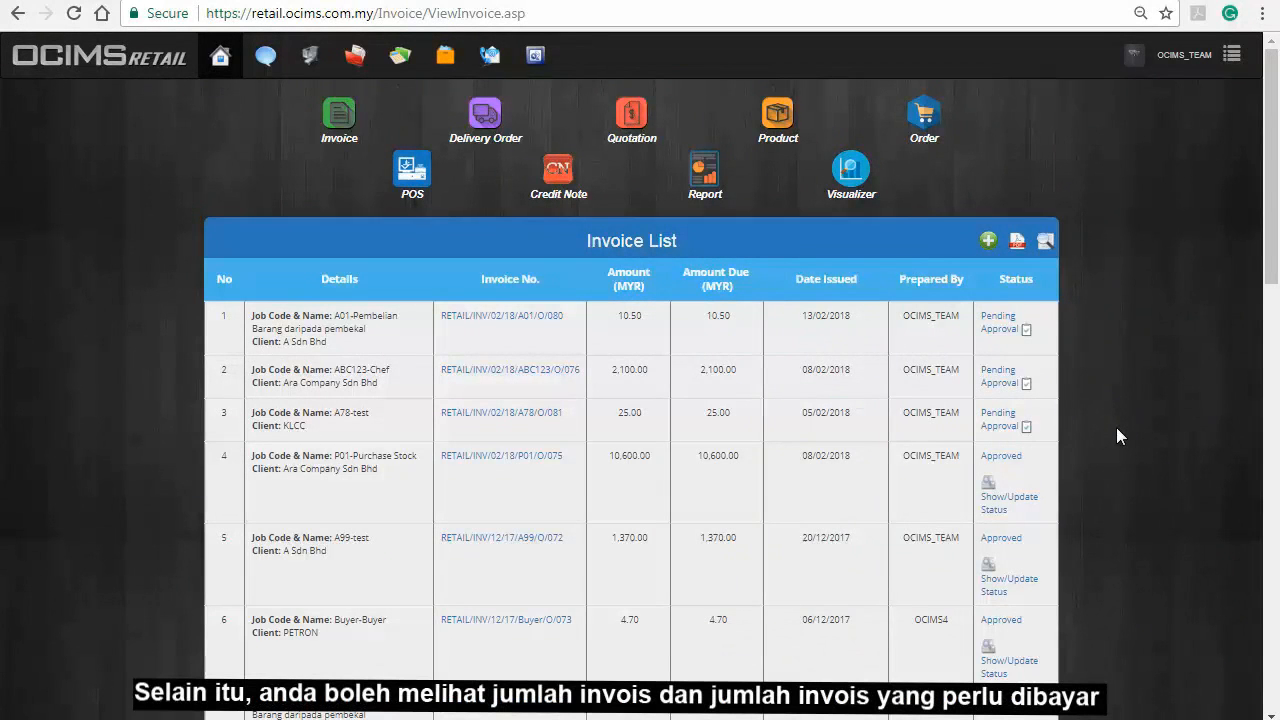
Scroll through the Invoice List to review each invoice's amounts, issue dates and statuses.
{"action": "scroll", "coordinate": [1116, 427], "scroll_direction": "down", "scroll_amount": 15}
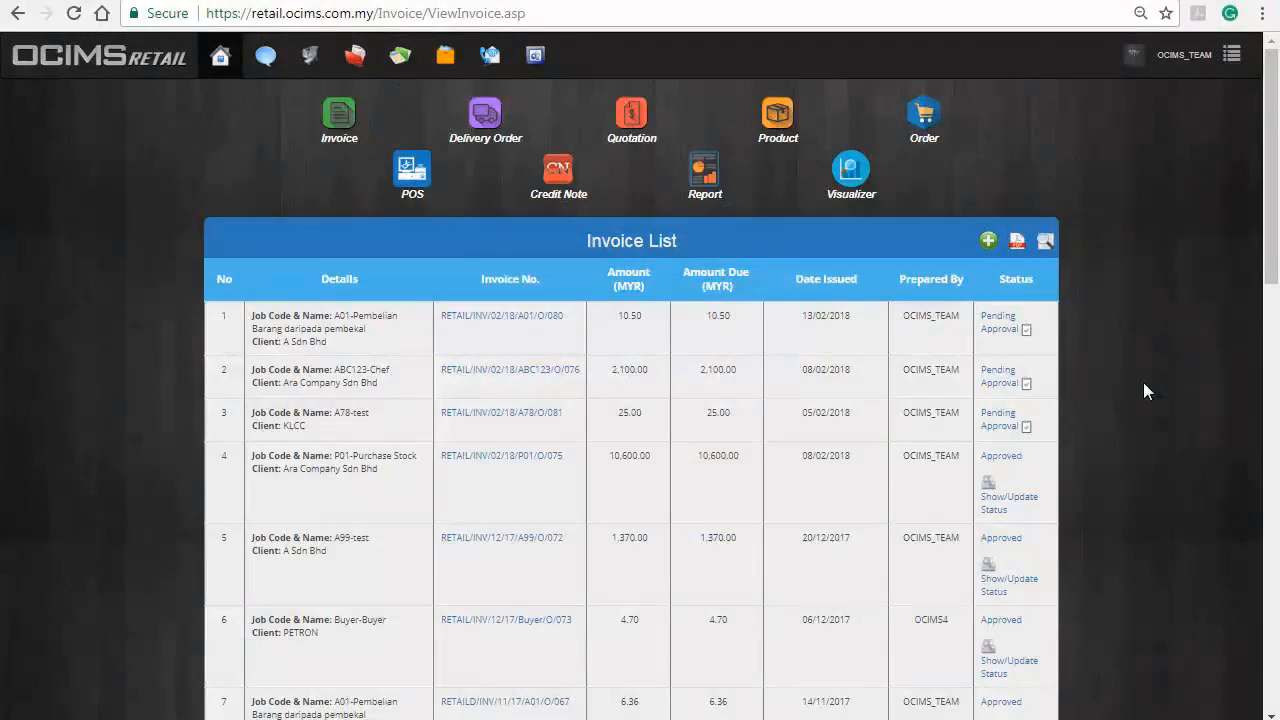
Start a new tax invoice and choose Ara Company Sdn Bhd from the client list.
{"action": "left_click", "coordinate": [986, 249]}
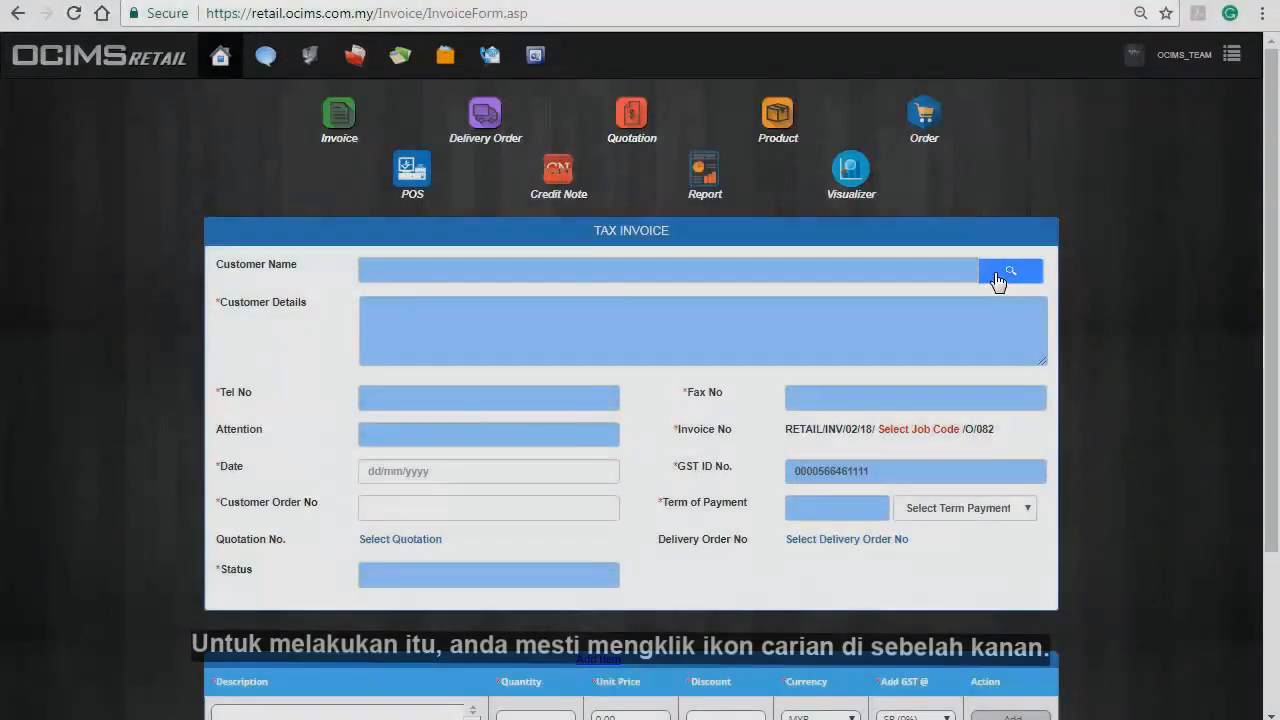
{"action": "left_click", "coordinate": [1009, 276]}
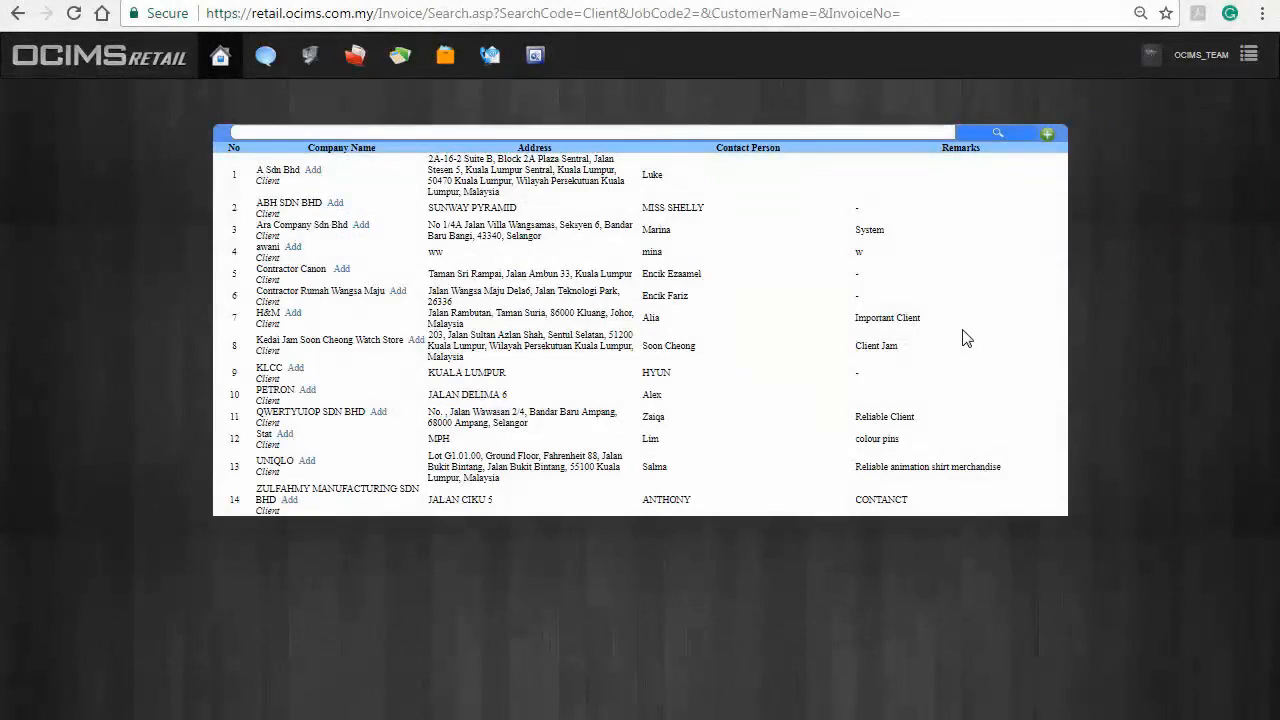
{"action": "left_click", "coordinate": [360, 226]}
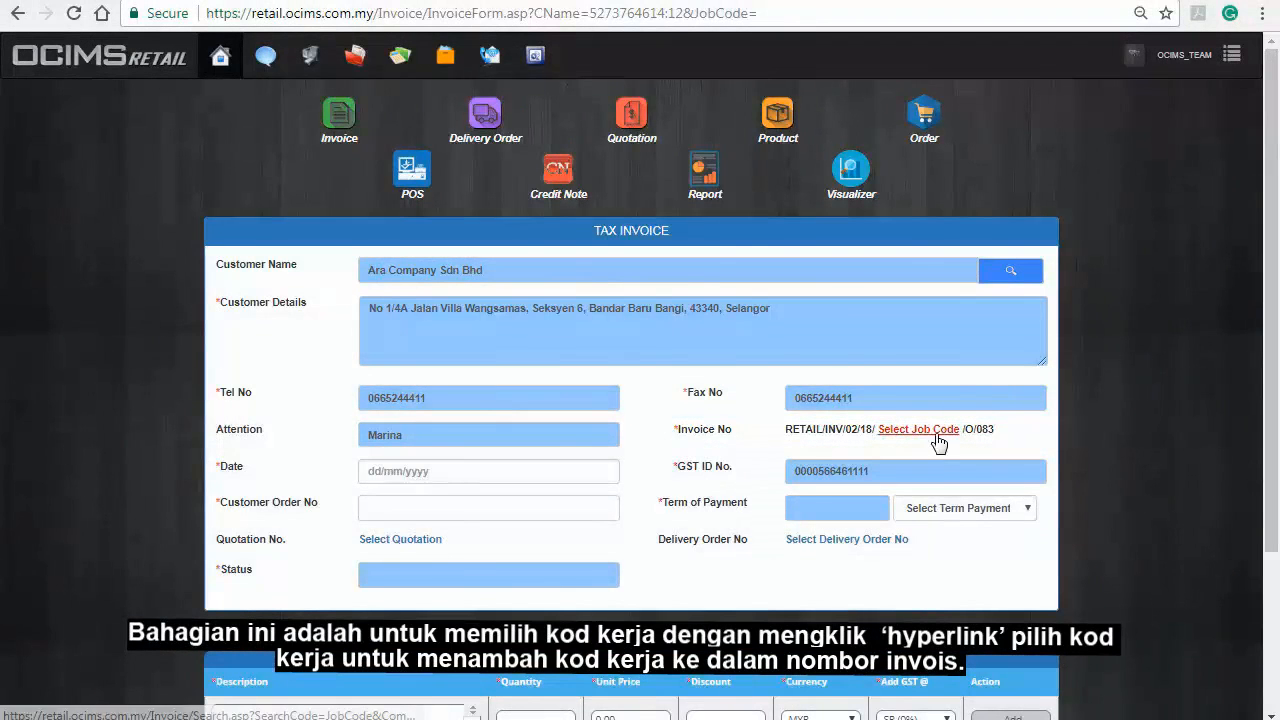
Set job code A78, date 19/02/2018, customer order no. 082 and a 30 Days payment term.
{"action": "left_click", "coordinate": [935, 437]}
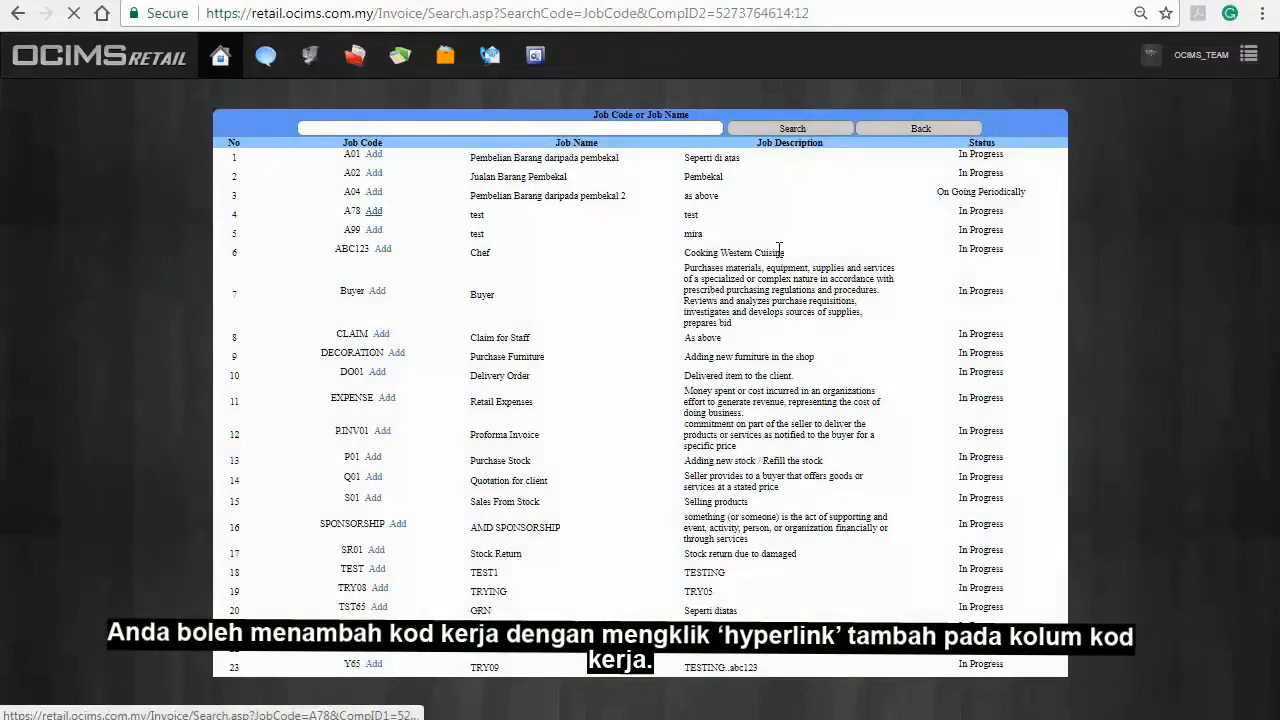
{"action": "left_click", "coordinate": [373, 211]}
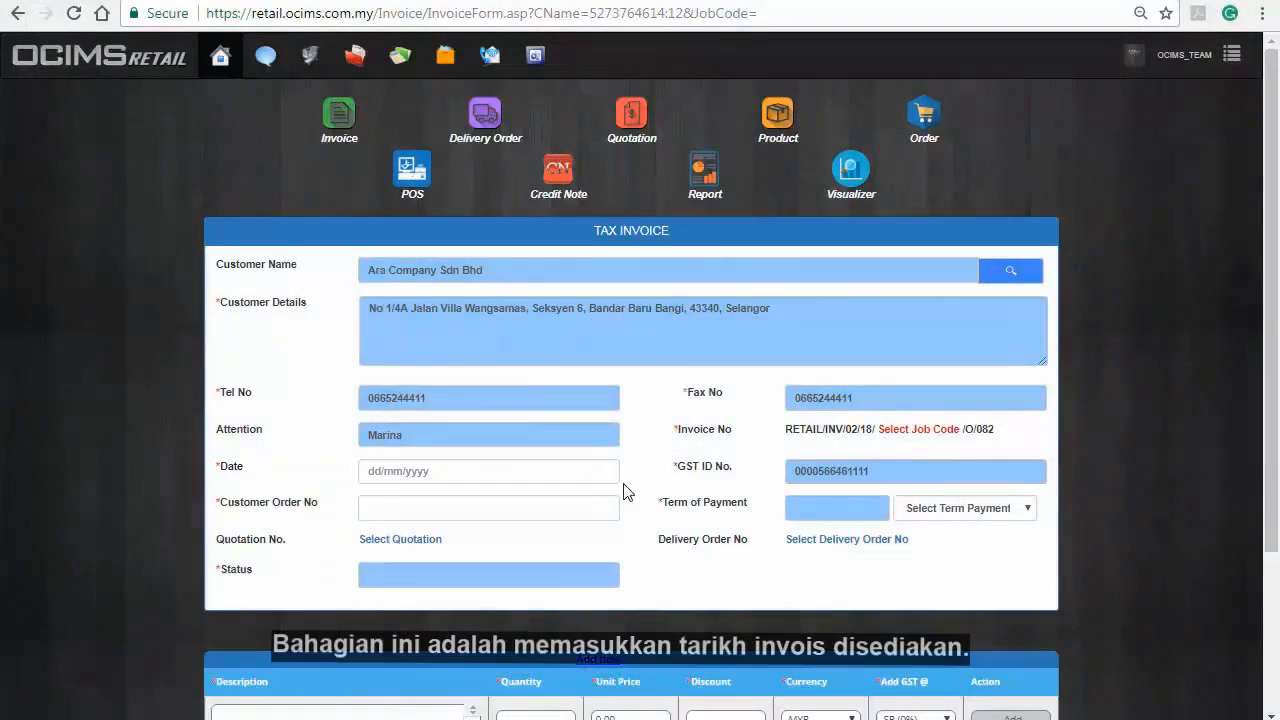
{"action": "left_click", "coordinate": [599, 476]}
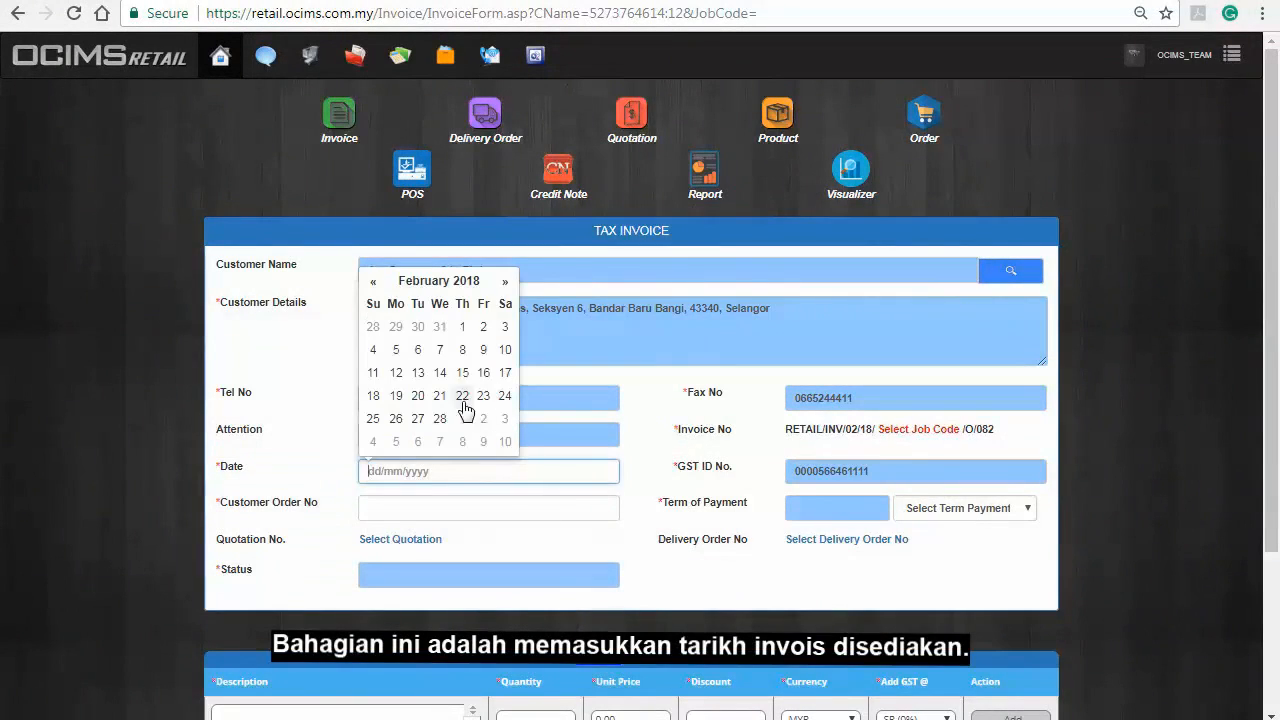
{"action": "left_click", "coordinate": [396, 395]}
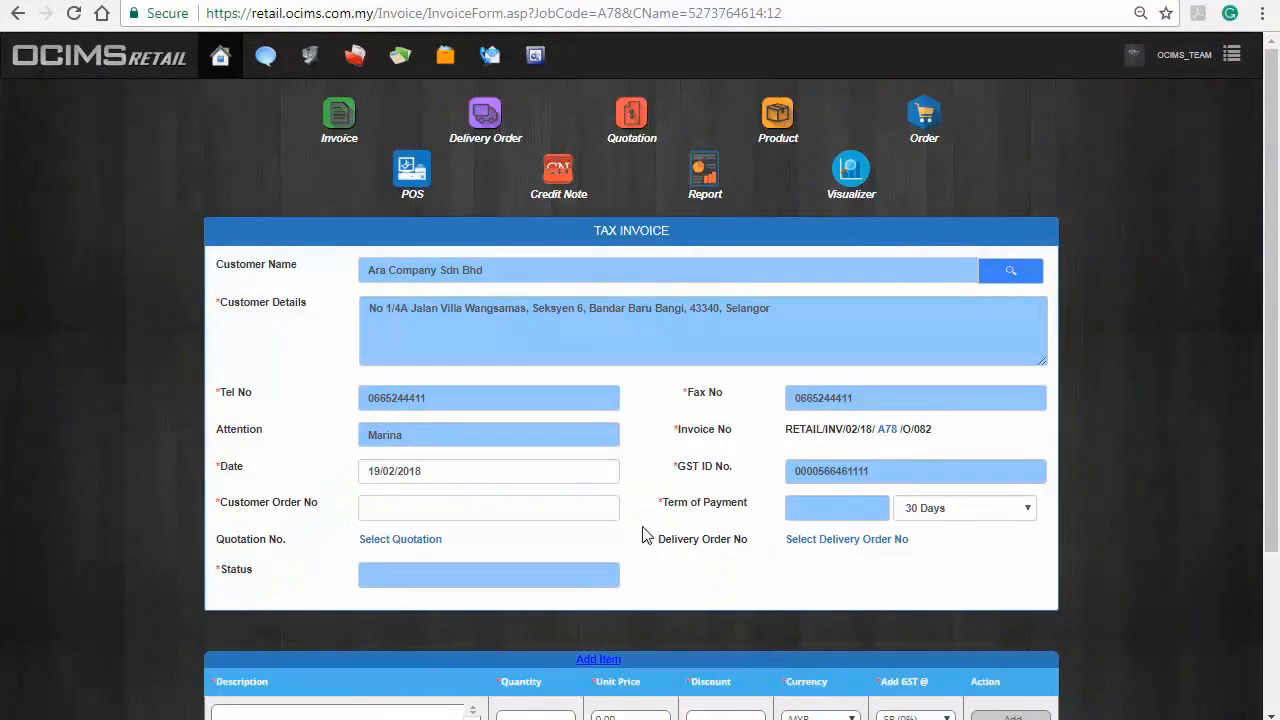
{"action": "left_click", "coordinate": [580, 511]}
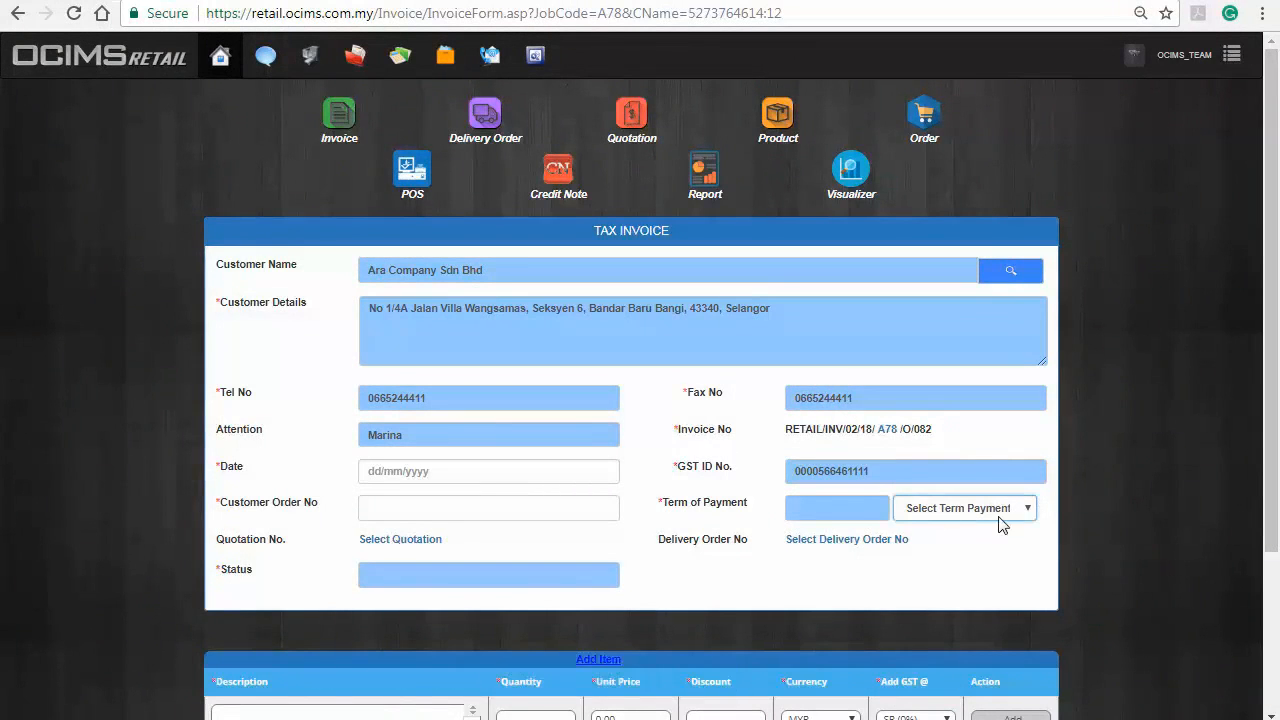
{"action": "left_click", "coordinate": [1007, 510]}
{"action": "left_click", "coordinate": [990, 557]}
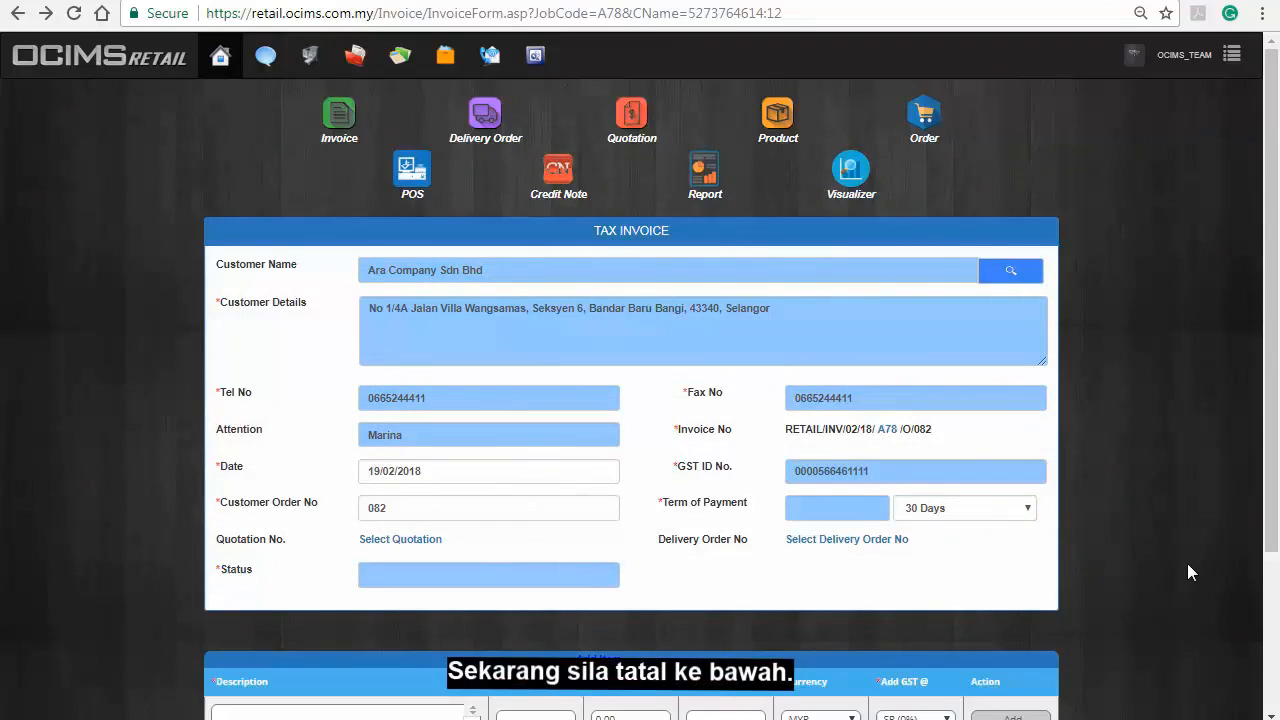
Load Plastic PVC 200mm from the product list into the invoice's item entry row.
{"action": "scroll", "coordinate": [1187, 563], "scroll_direction": "down", "scroll_amount": 2}
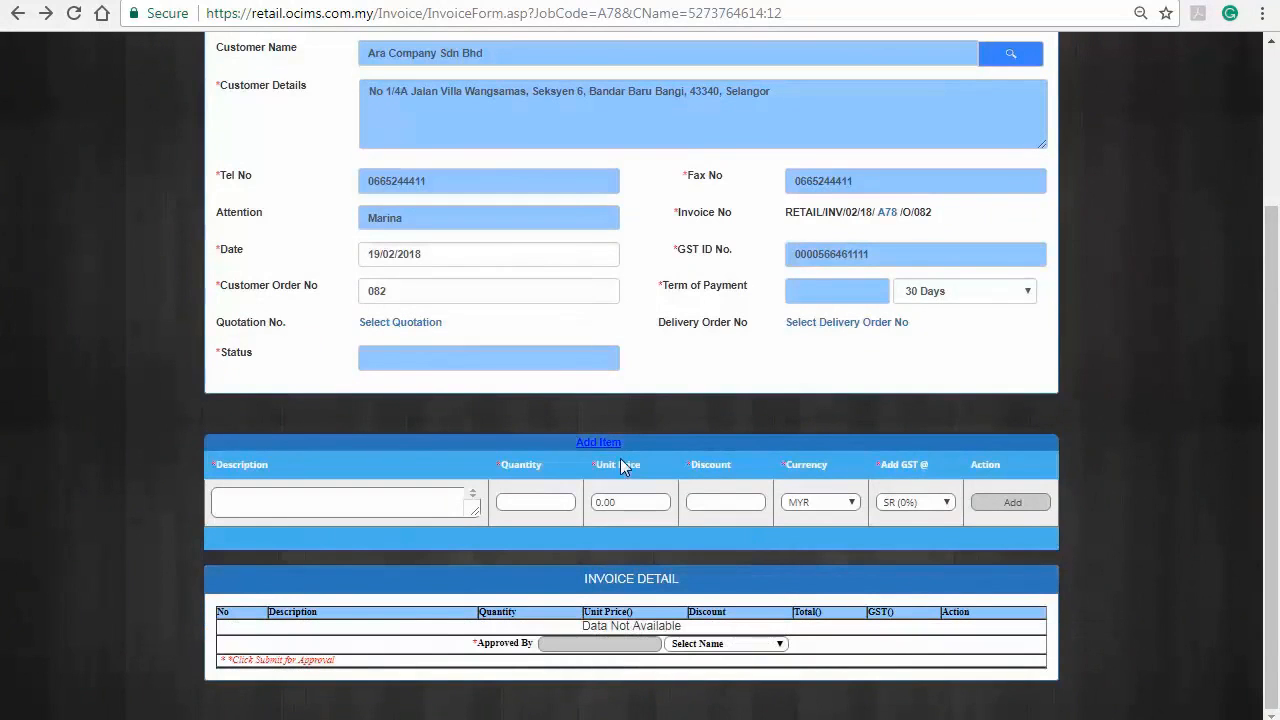
{"action": "left_click", "coordinate": [600, 442]}
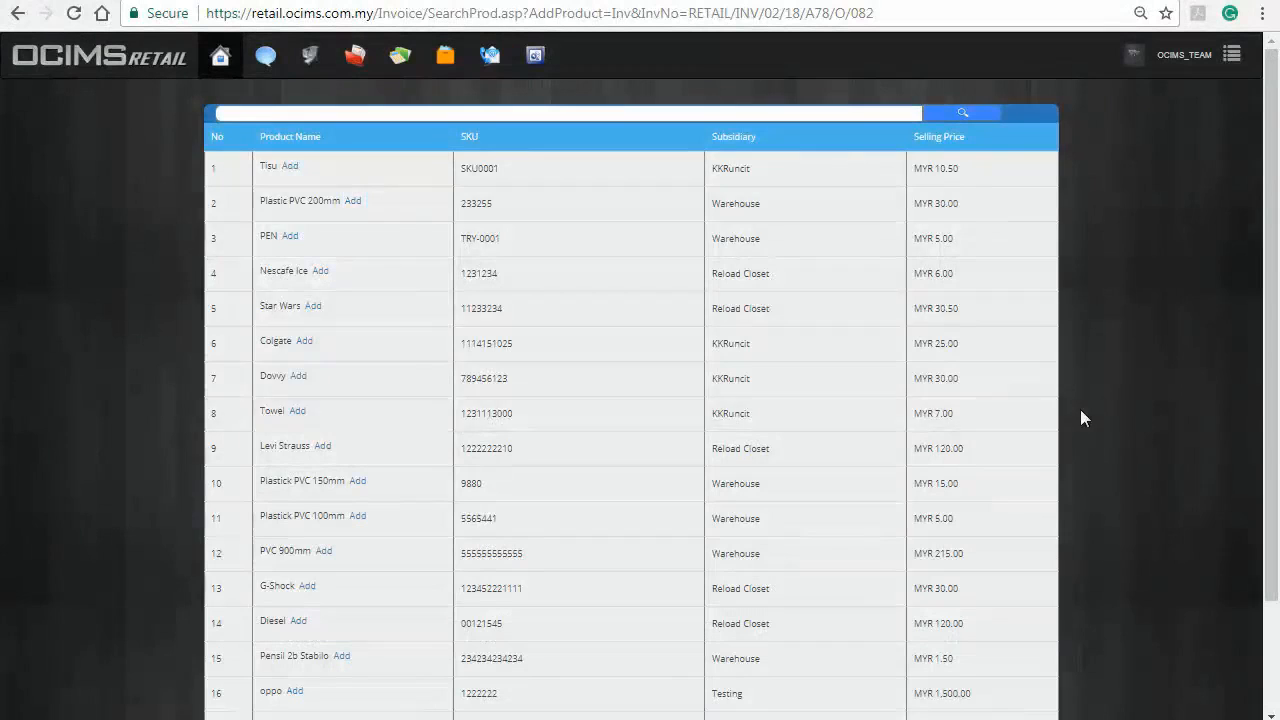
{"action": "left_click", "coordinate": [359, 205]}
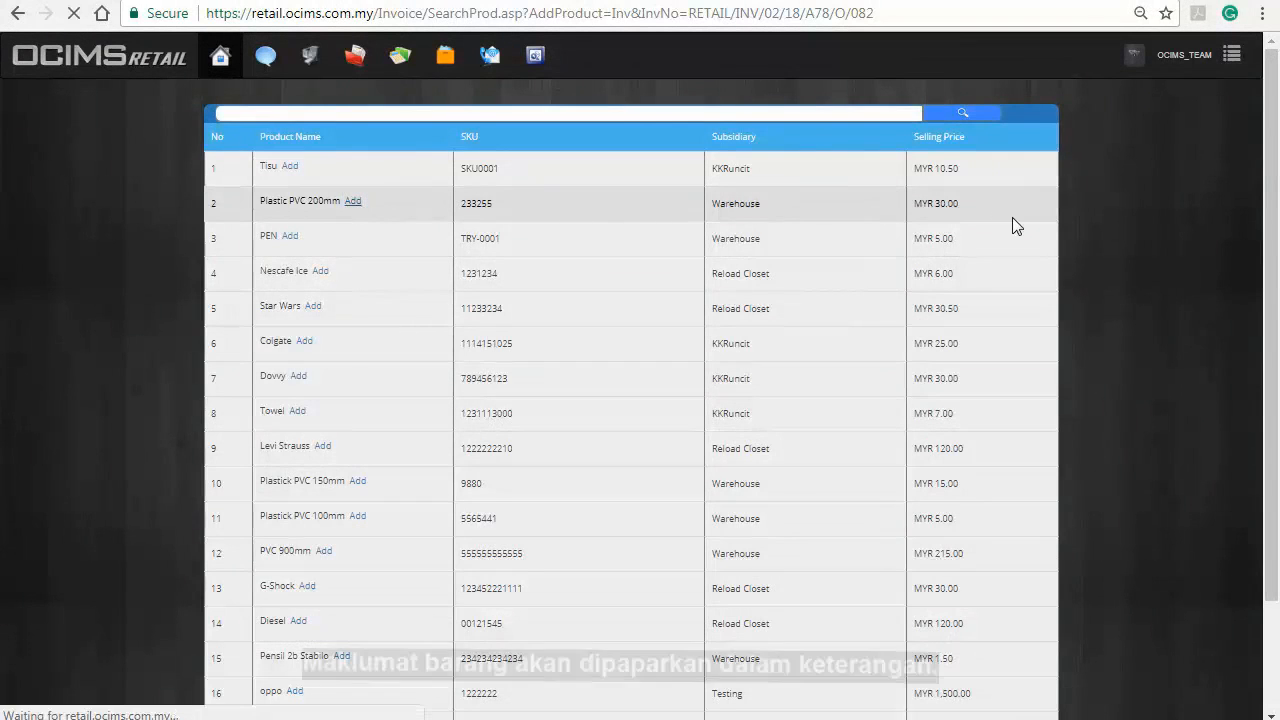
{"action": "scroll", "coordinate": [1043, 251], "scroll_direction": "down", "scroll_amount": 3}
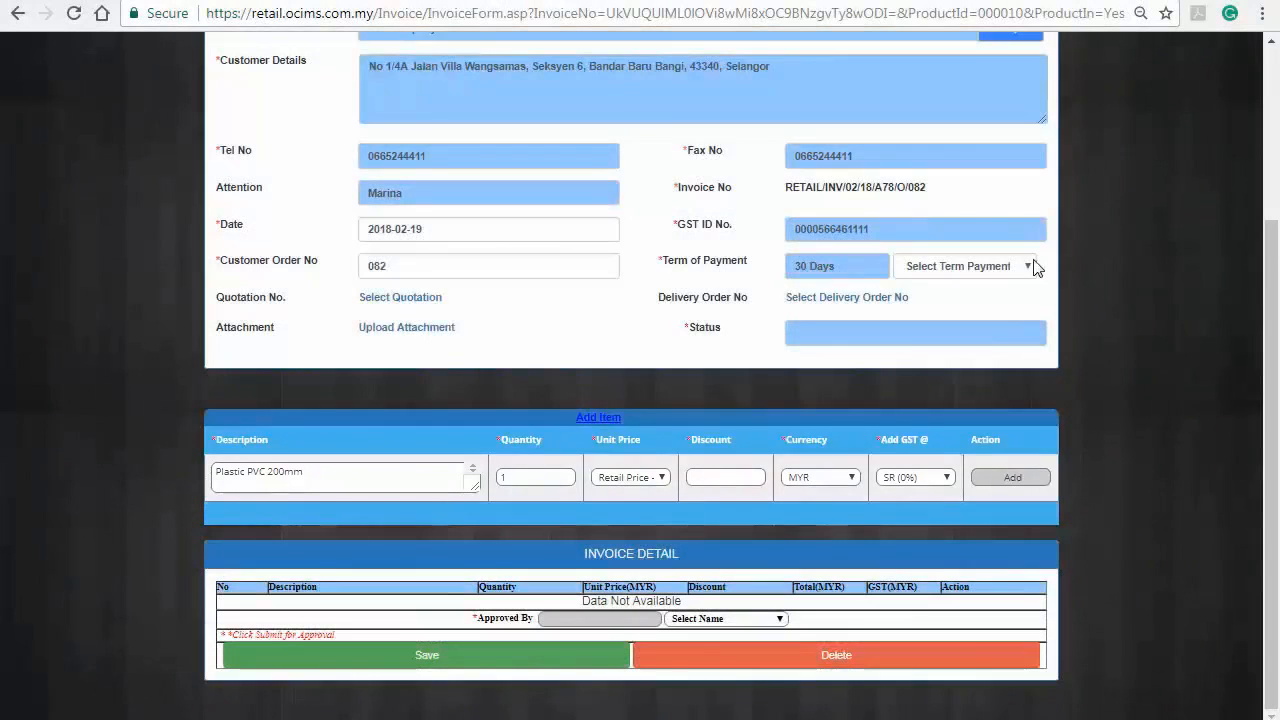
Add Plastic PVC 200mm plus a Services line (quantity 1, unit price 100) to the invoice.
{"action": "left_click", "coordinate": [1013, 478]}
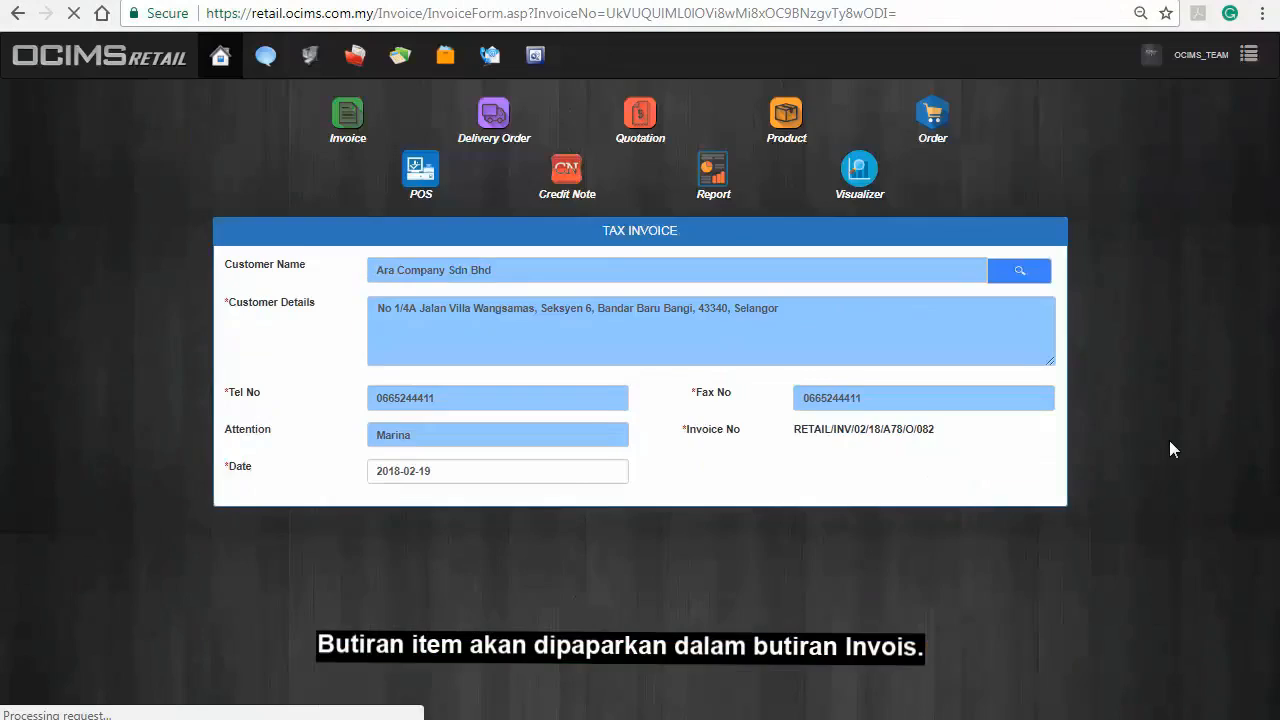
{"action": "scroll", "coordinate": [1169, 441], "scroll_direction": "down", "scroll_amount": 3}
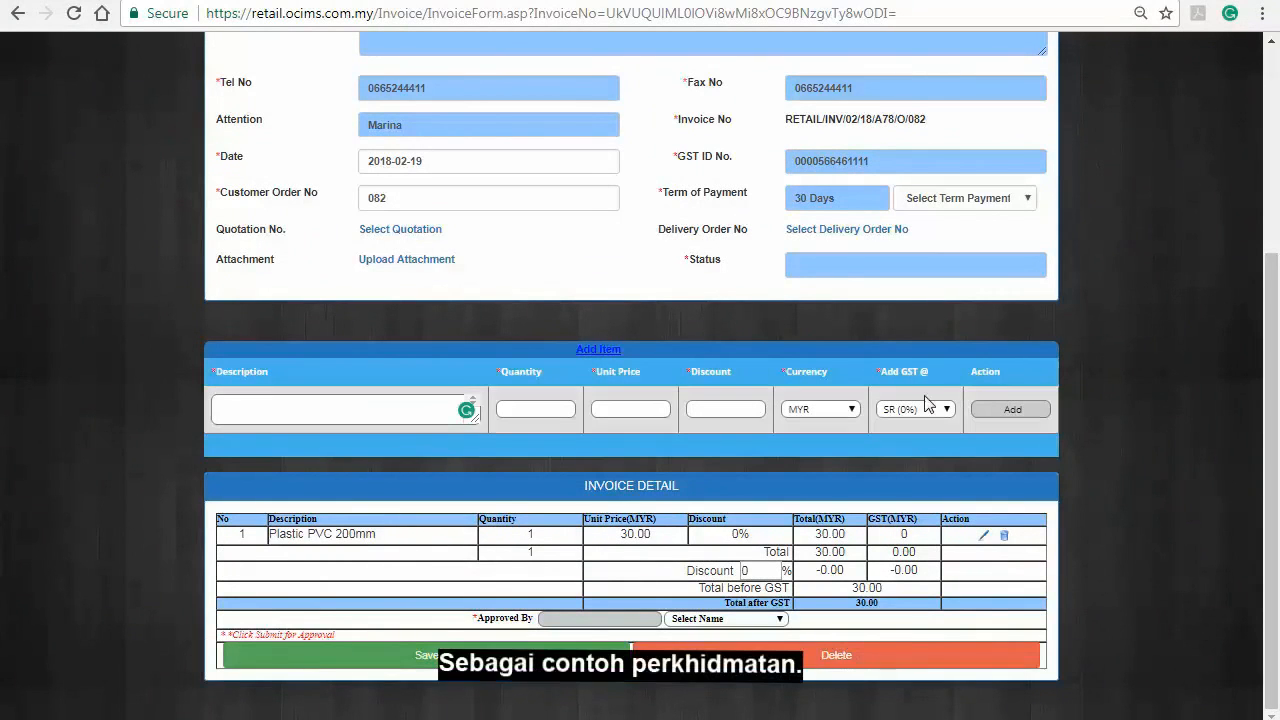
{"action": "left_click", "coordinate": [427, 415]}
{"action": "type", "text": "Services"}
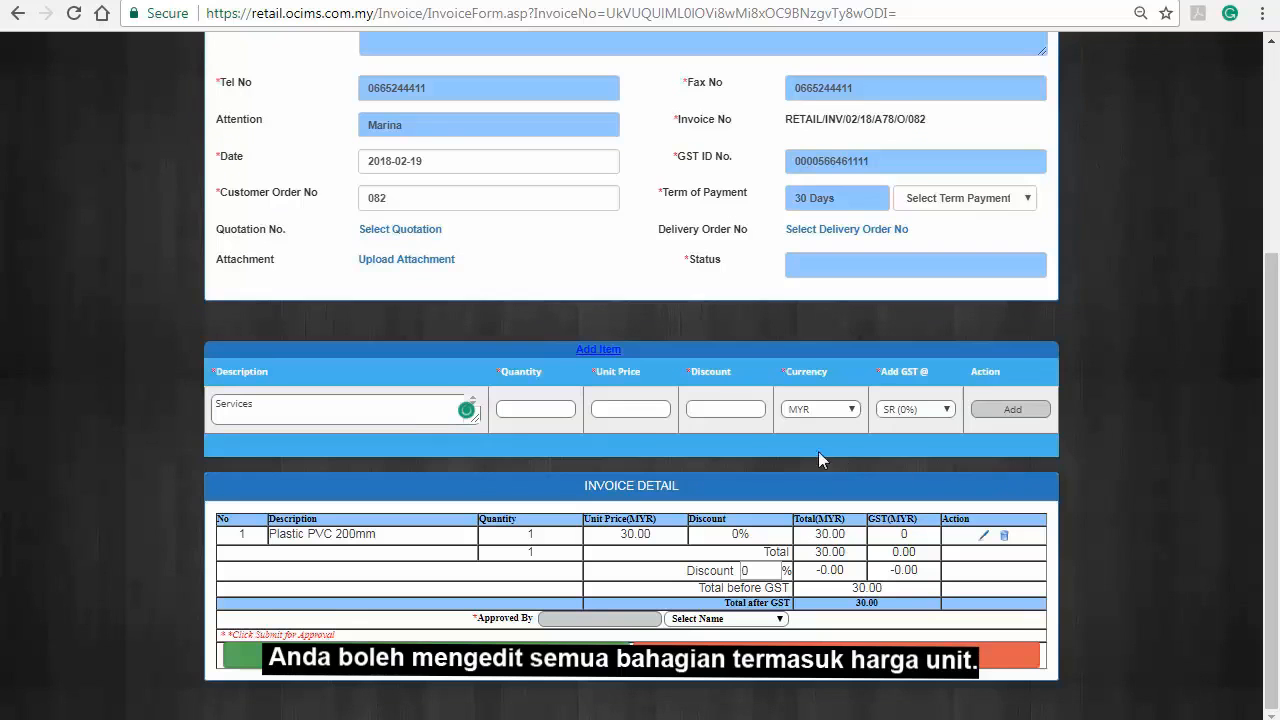
{"action": "left_click", "coordinate": [553, 411]}
{"action": "type", "text": "1"}
{"action": "left_click", "coordinate": [632, 414]}
{"action": "type", "text": "100"}
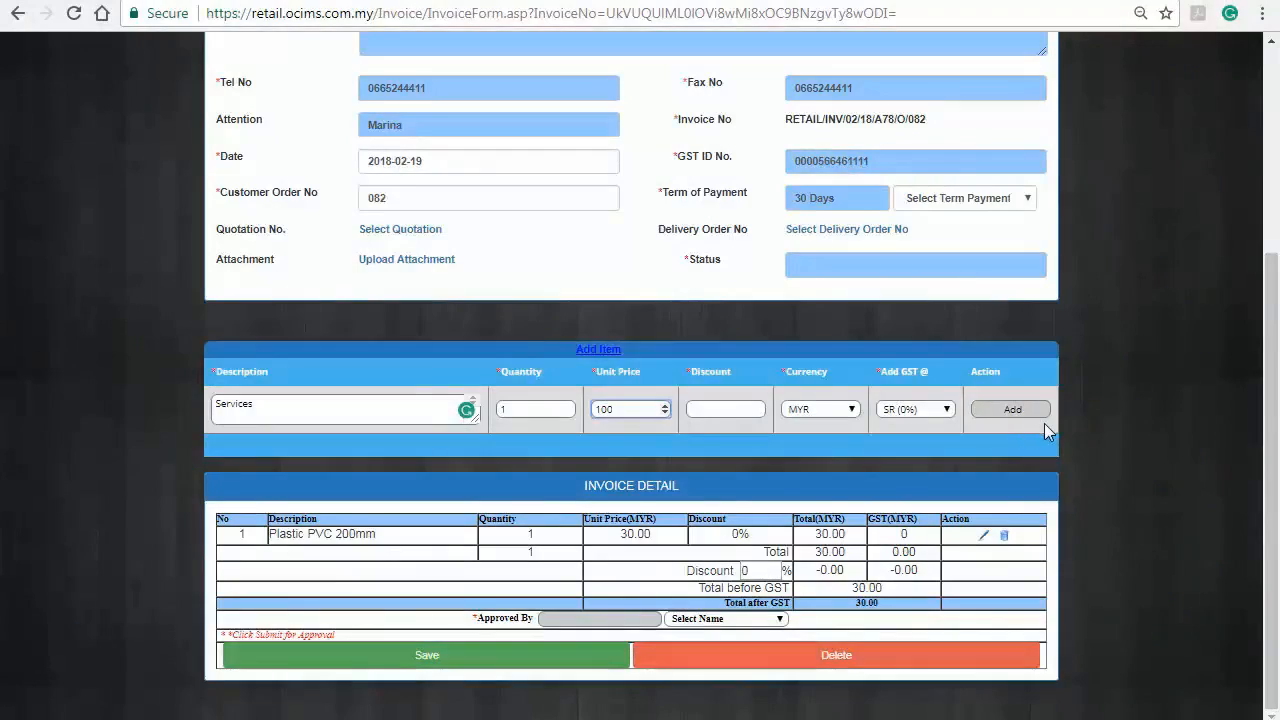
{"action": "left_click", "coordinate": [1043, 418]}
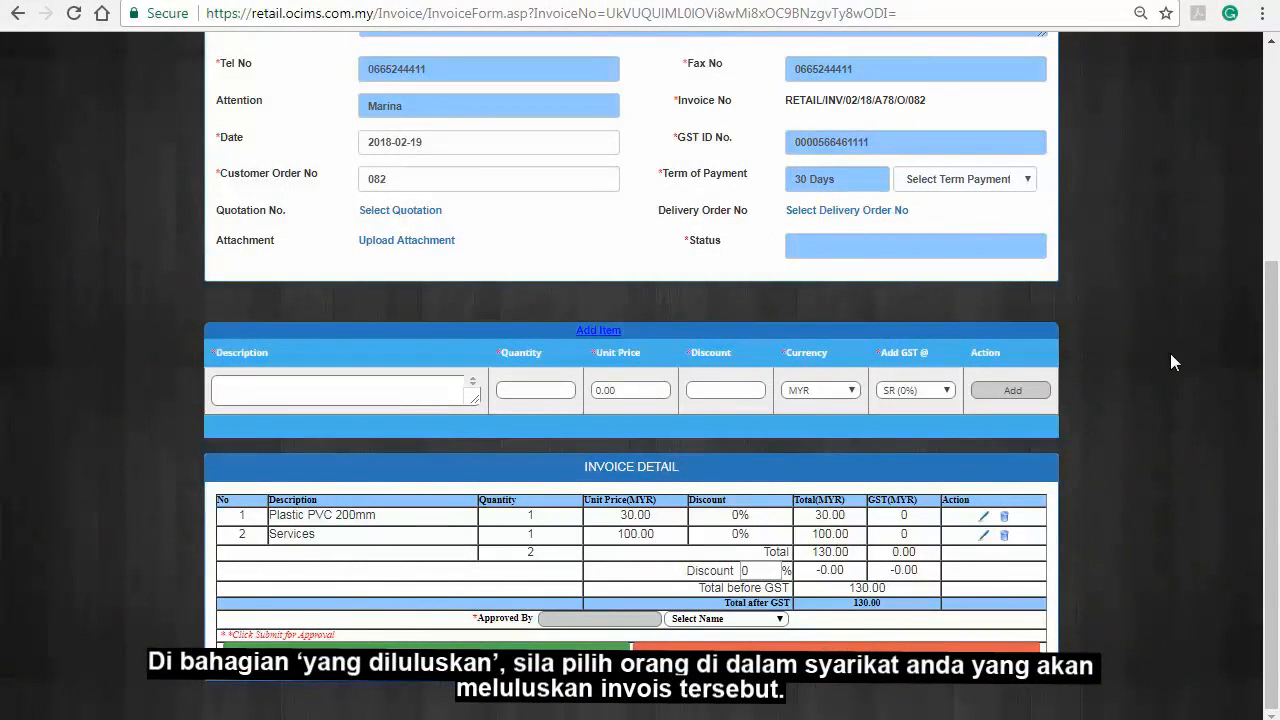
Check the Approved By list, then return to the Invoice List showing the new A78 invoice as Open.
{"action": "left_click", "coordinate": [777, 620]}
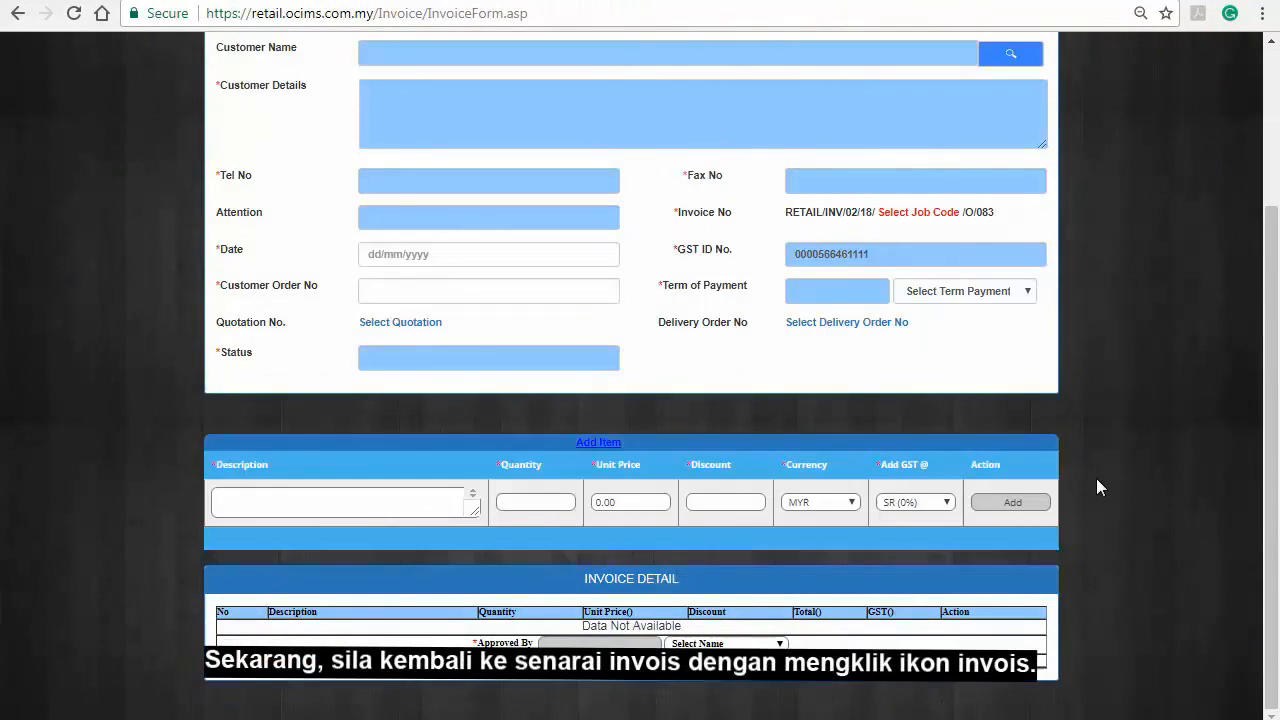
{"action": "scroll", "coordinate": [1096, 478], "scroll_direction": "up", "scroll_amount": 3}
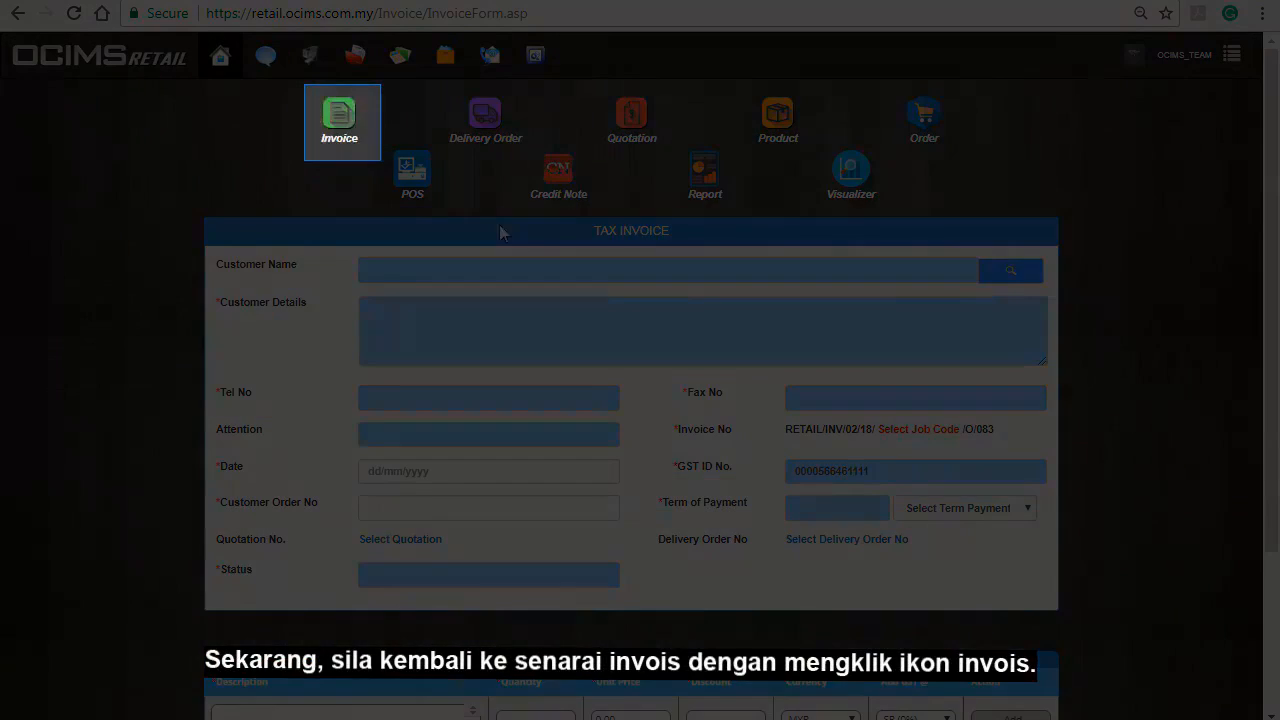
{"action": "left_click", "coordinate": [357, 135]}
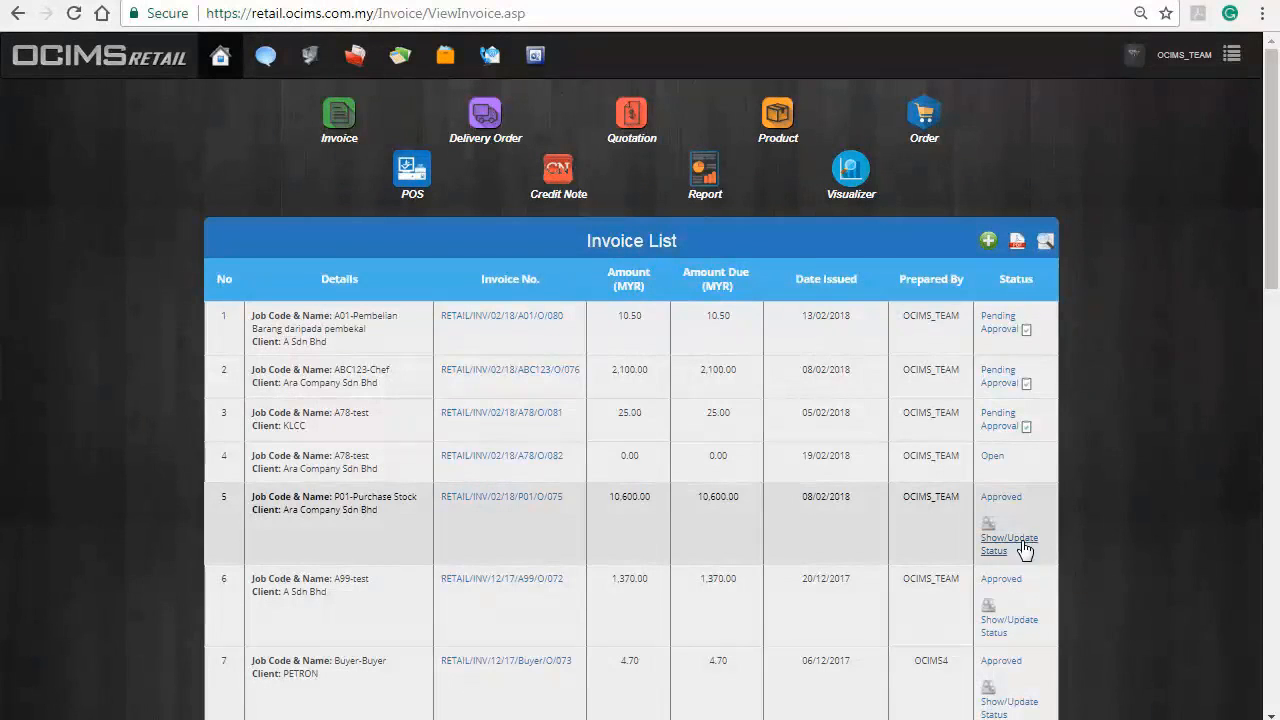
Mark the Ara Company invoice Full Payment Received with work-done date 19/02/2018.
{"action": "left_click", "coordinate": [1022, 542]}
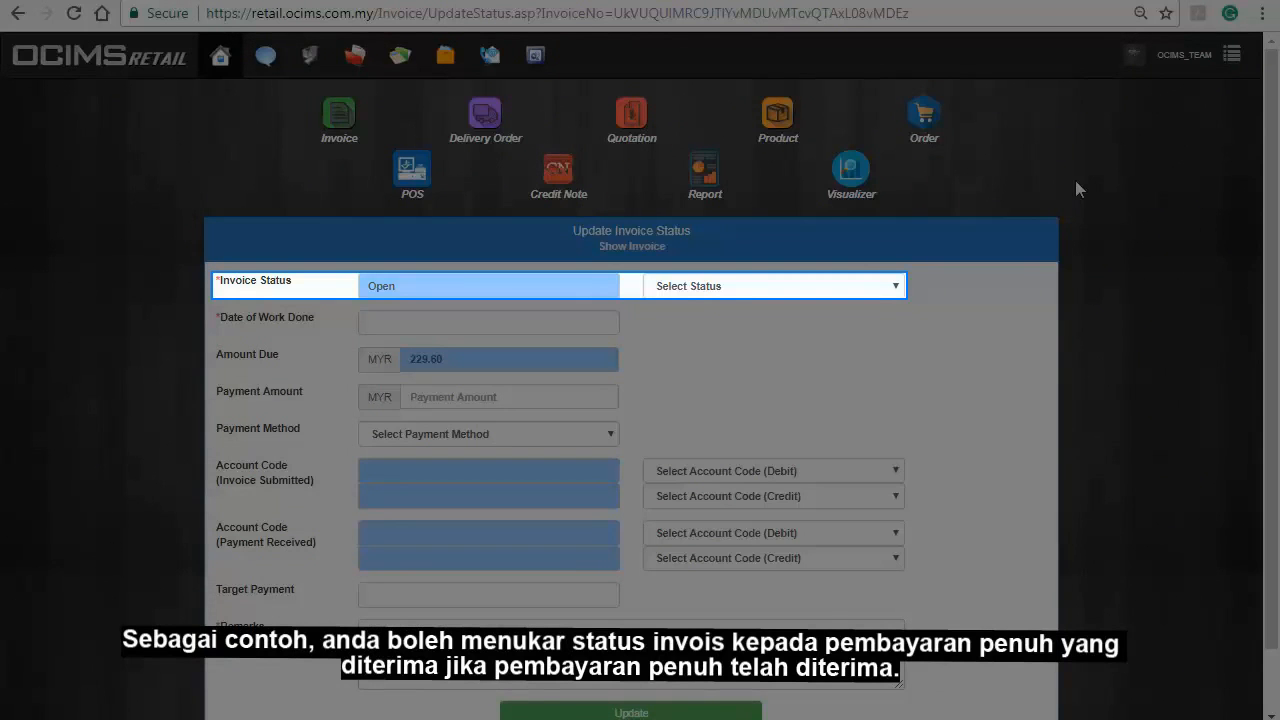
{"action": "left_click", "coordinate": [894, 285]}
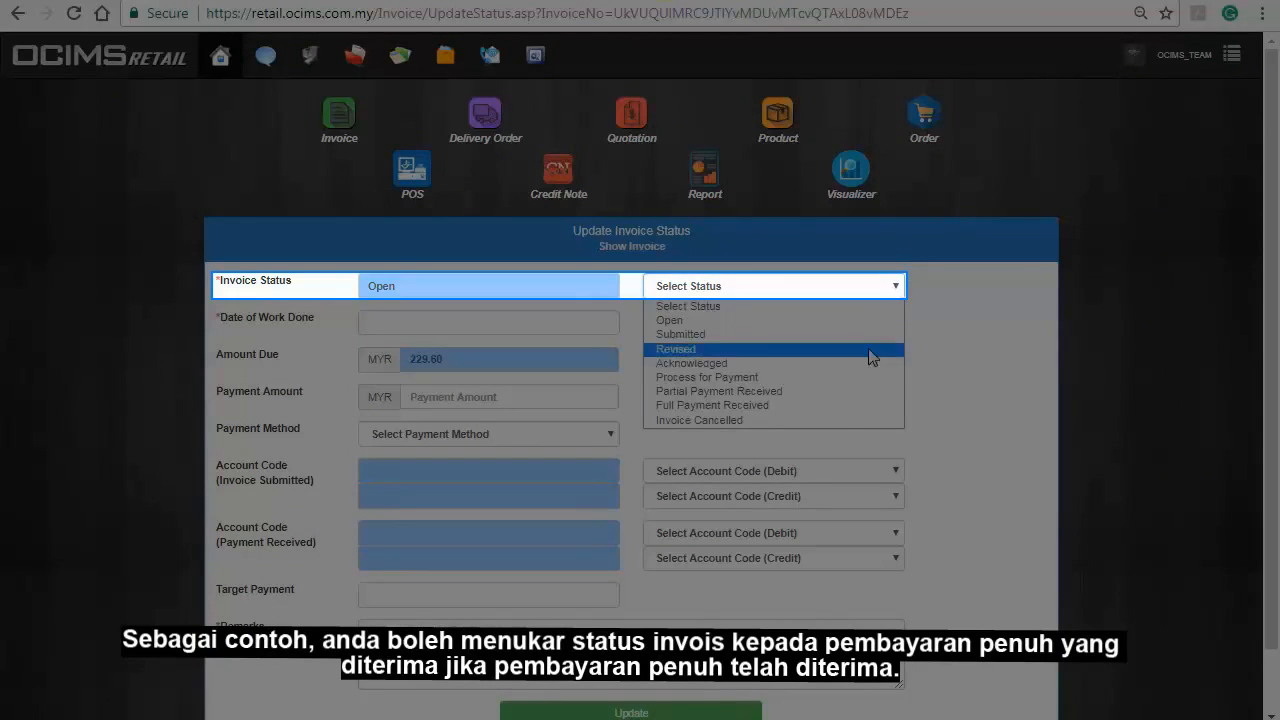
{"action": "left_click", "coordinate": [852, 406]}
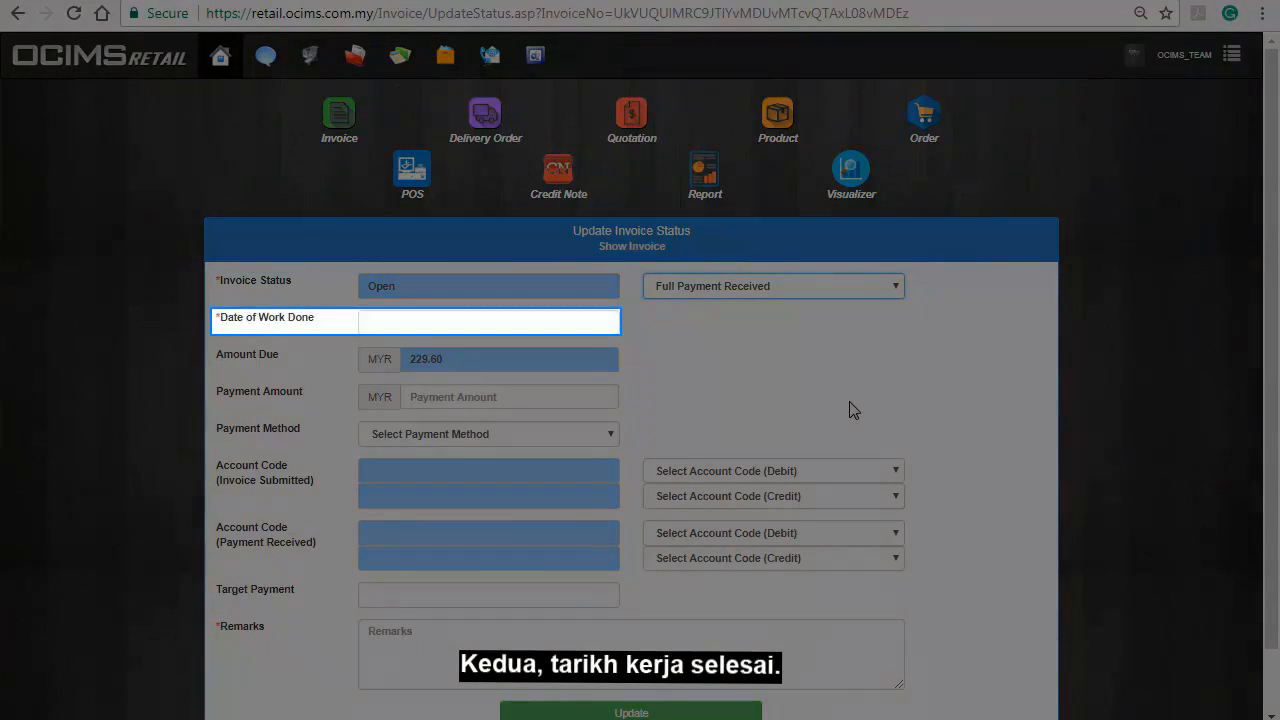
{"action": "left_click", "coordinate": [610, 318]}
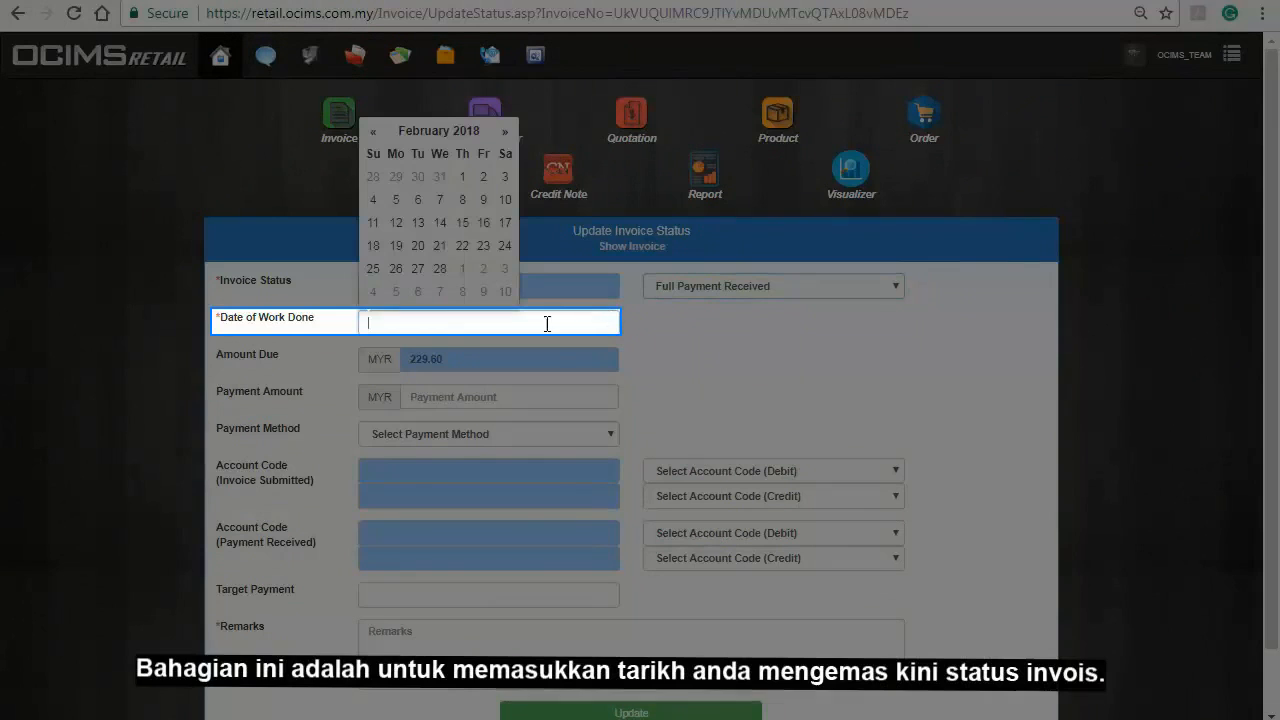
{"action": "left_click", "coordinate": [392, 250]}
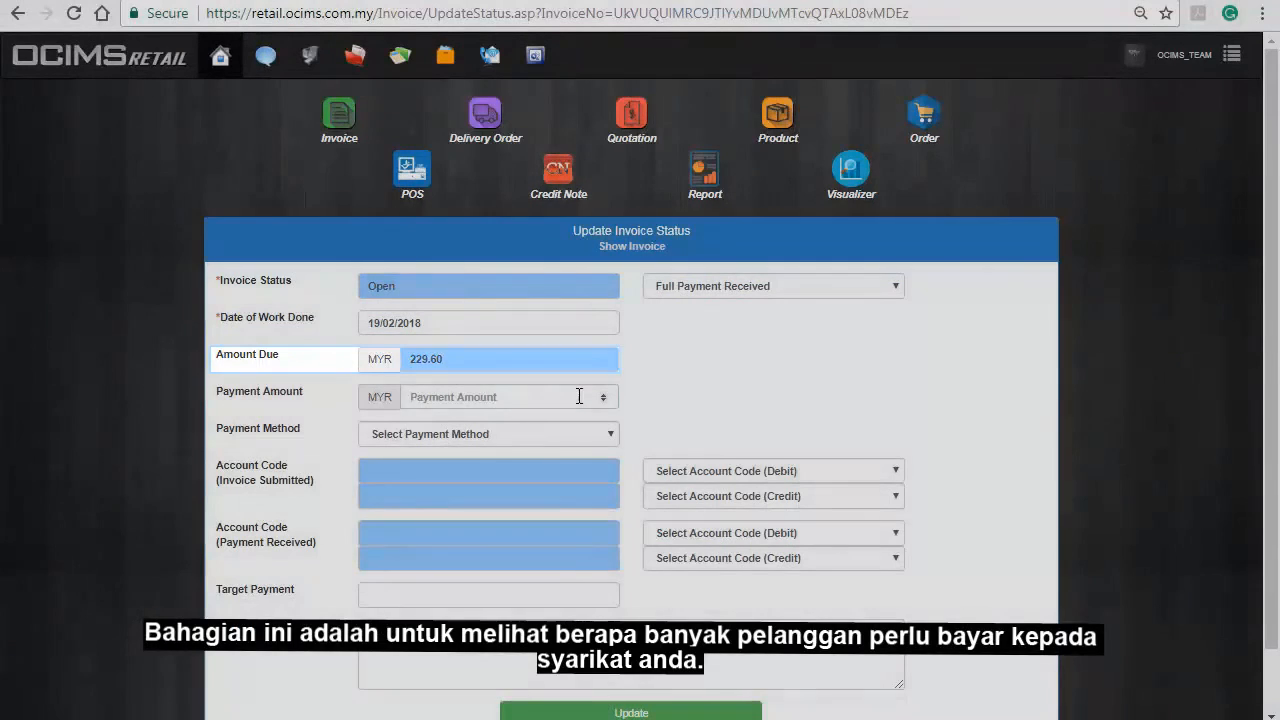
Enter a payment amount of MYR 229.60 paid by Cash.
{"action": "left_click", "coordinate": [580, 396]}
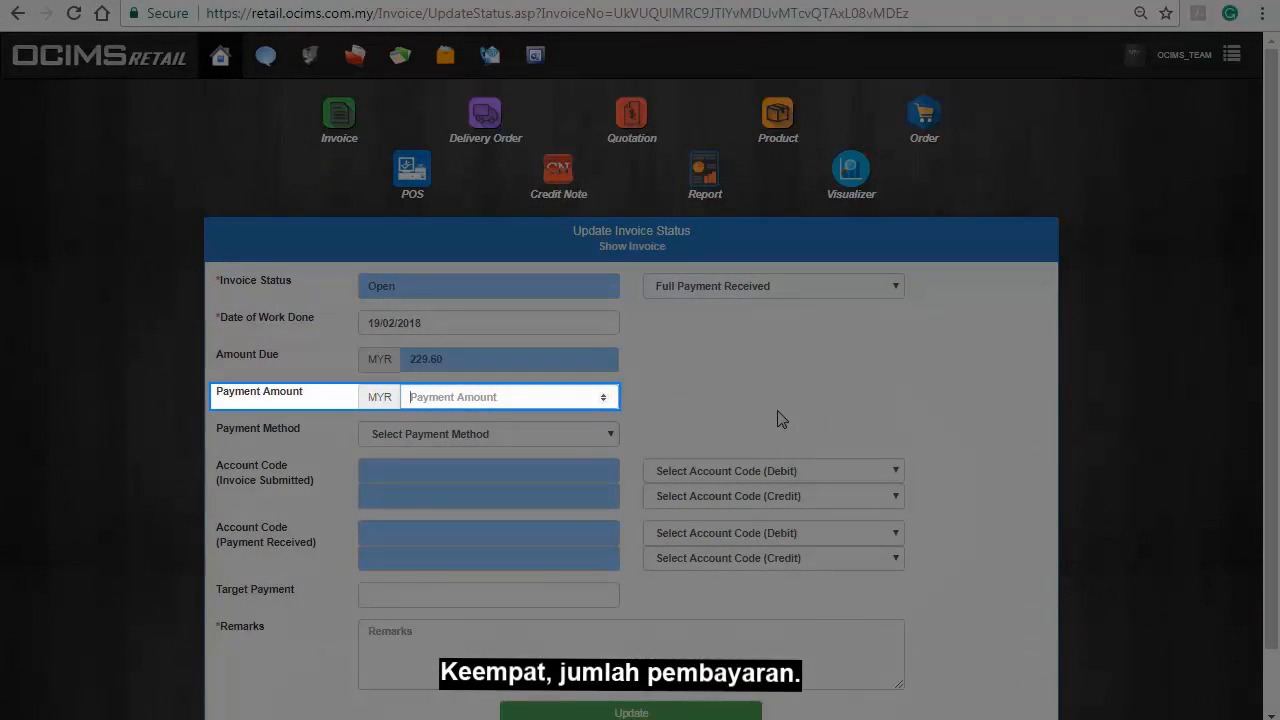
{"action": "type", "text": "229.60"}
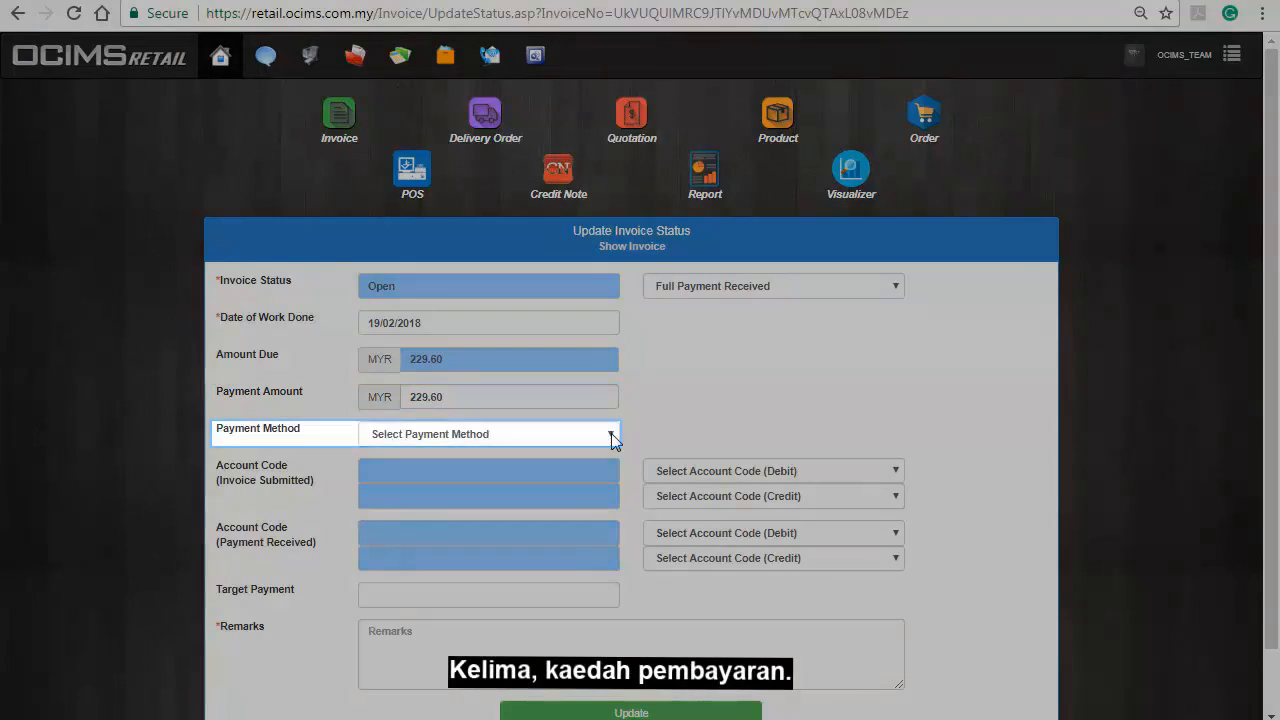
{"action": "left_click", "coordinate": [611, 433]}
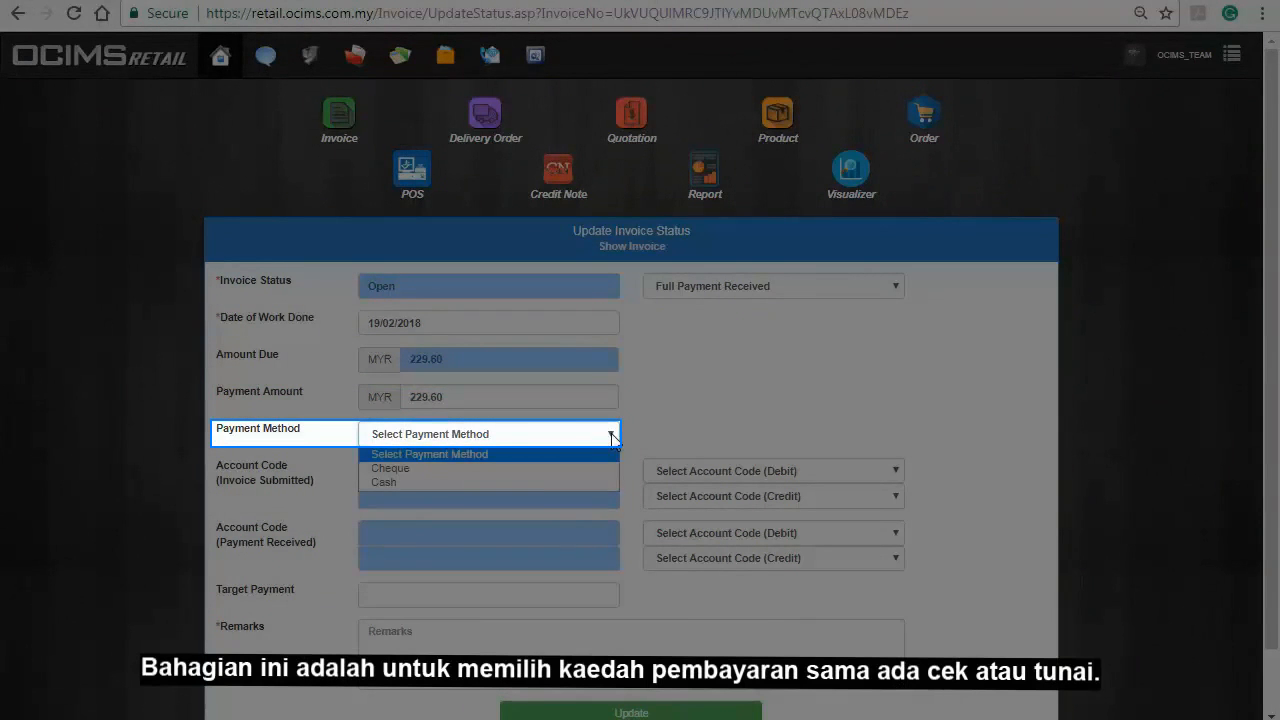
{"action": "left_click", "coordinate": [583, 482]}
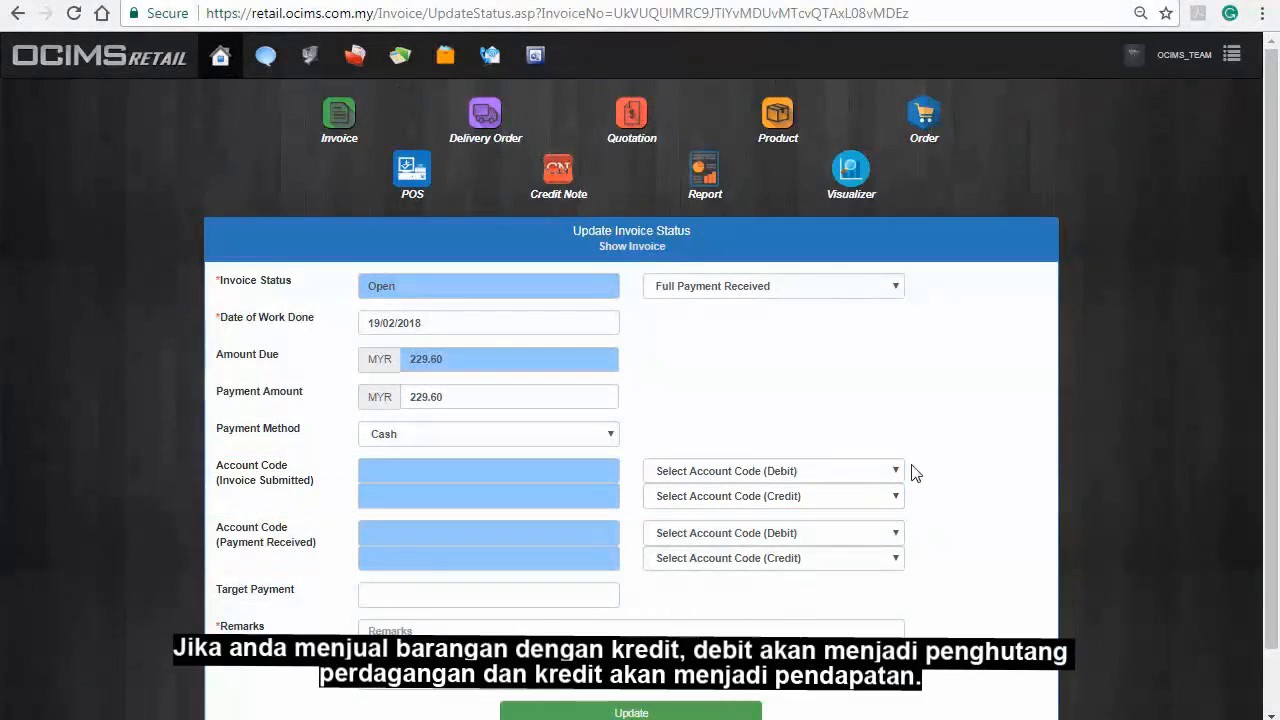
{"action": "left_click", "coordinate": [894, 471]}
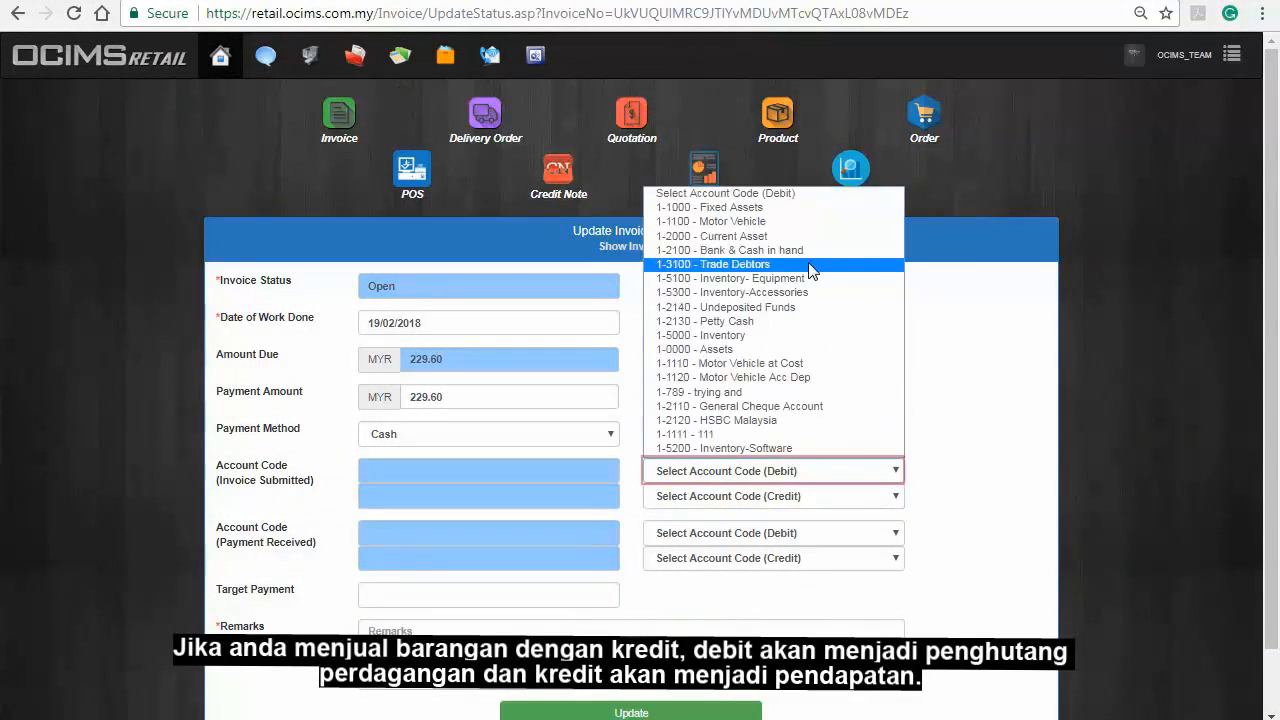
Set invoice-submitted accounts: debit 1-3100 Trade Debtors, credit 4-0000 Income.
{"action": "left_click", "coordinate": [820, 264]}
{"action": "left_click", "coordinate": [892, 500]}
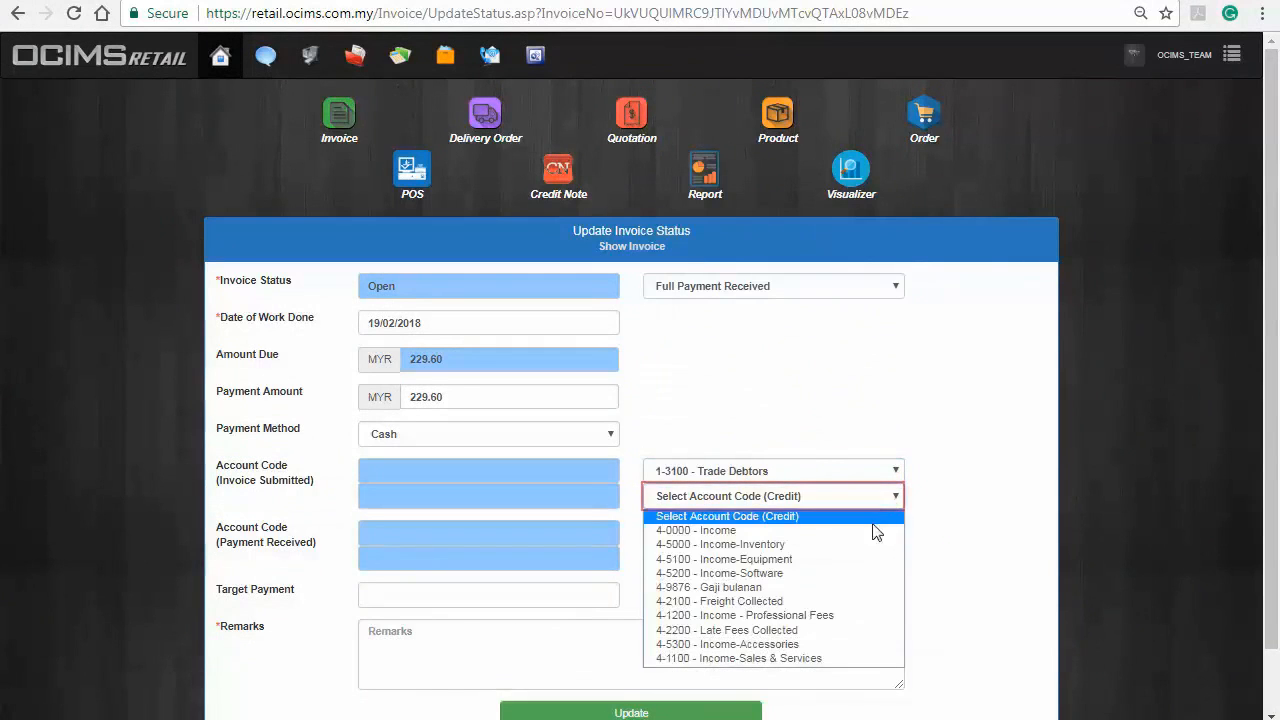
{"action": "left_click", "coordinate": [874, 530]}
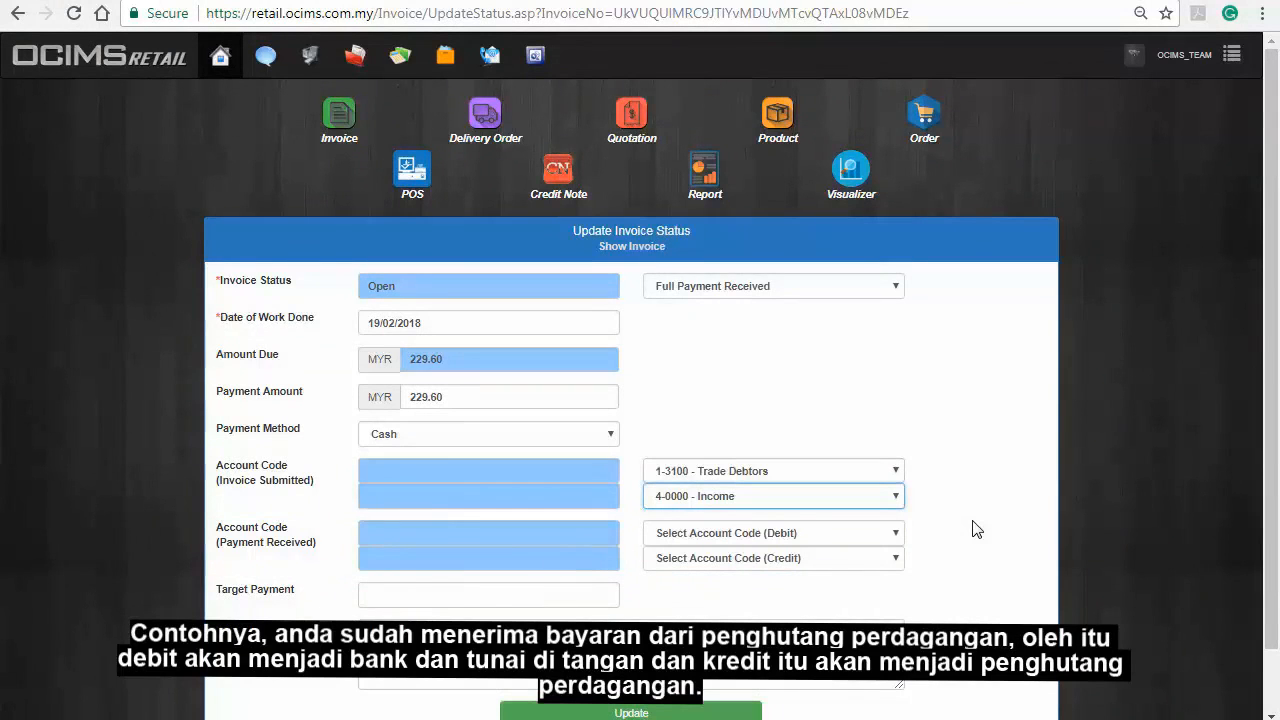
Set payment-received accounts: debit 1-2100 Bank & Cash in hand, credit 1-3100 Trade Debtors.
{"action": "left_click", "coordinate": [888, 534]}
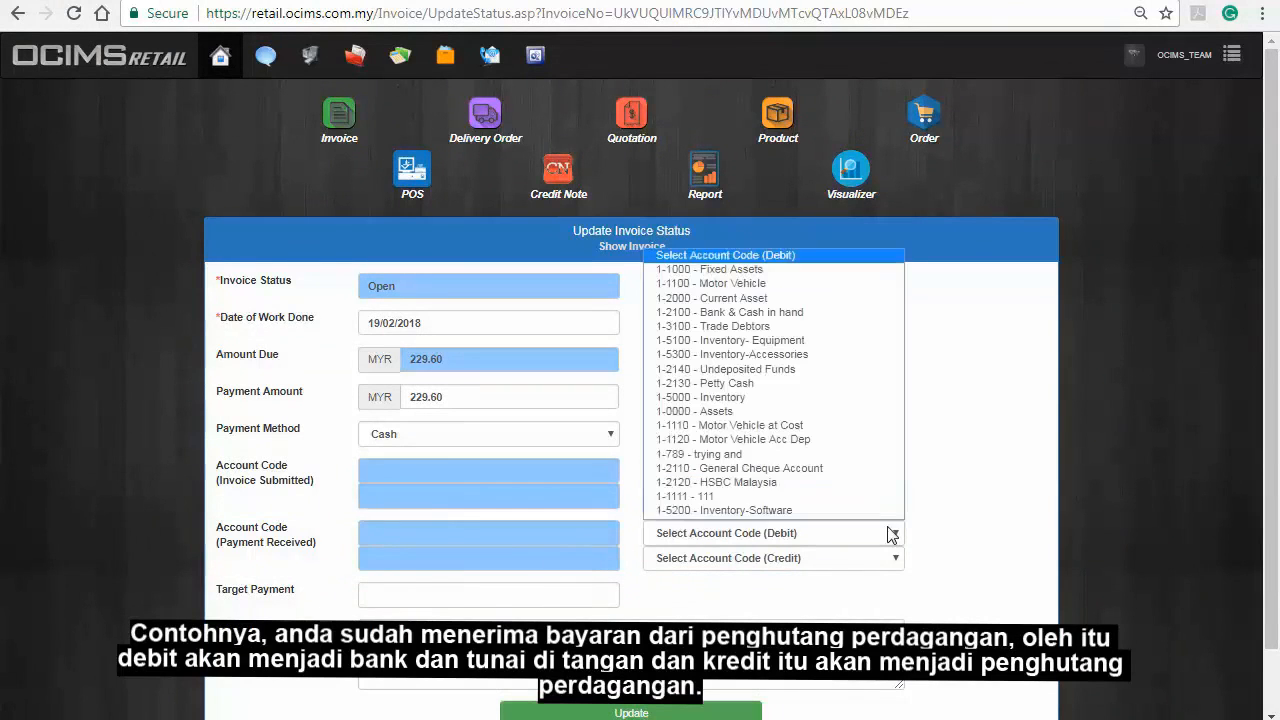
{"action": "left_click", "coordinate": [862, 312]}
{"action": "left_click", "coordinate": [898, 557]}
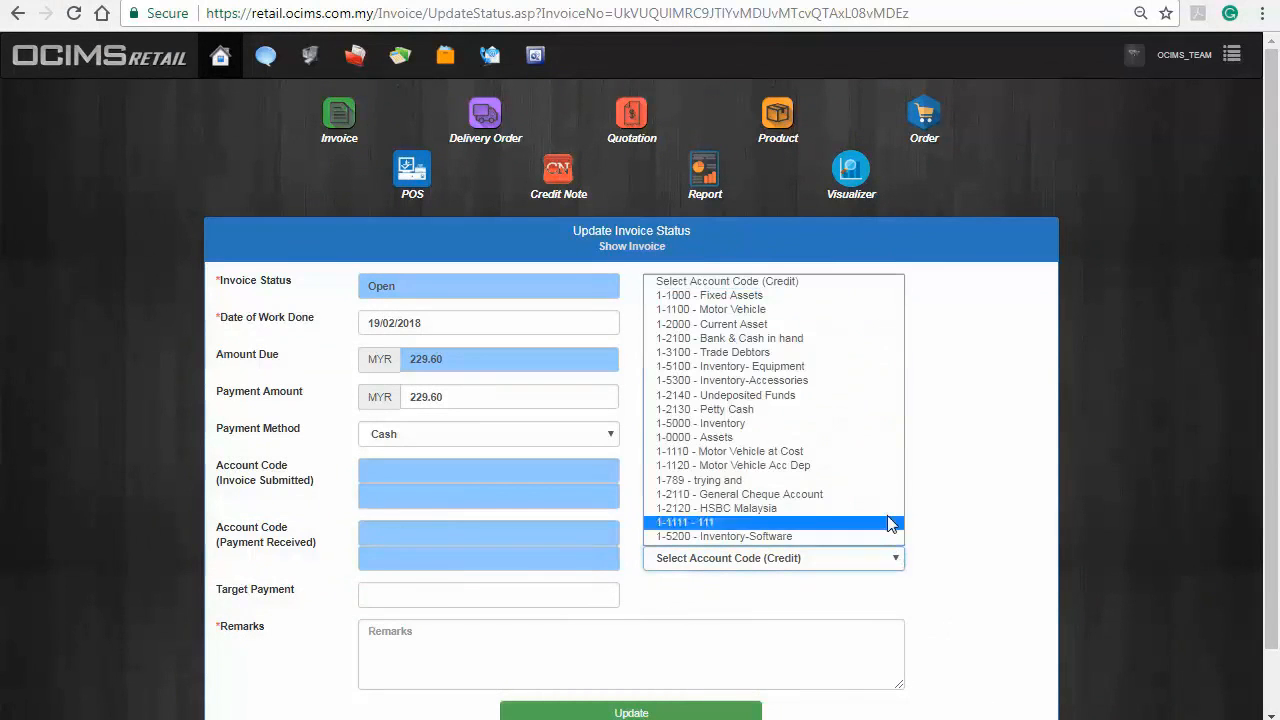
{"action": "left_click", "coordinate": [866, 353]}
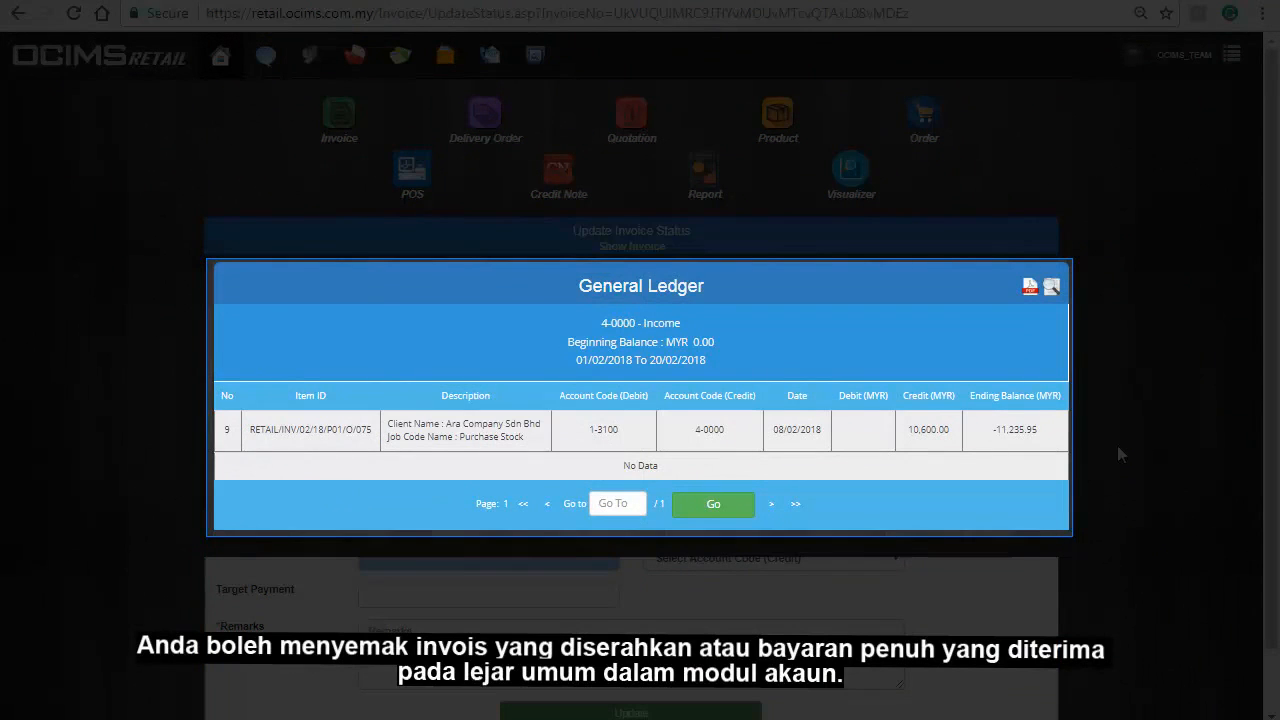
Set target payment date 27/02/2018, add remark 'full payment', and save the status update.
{"action": "left_click", "coordinate": [1117, 445]}
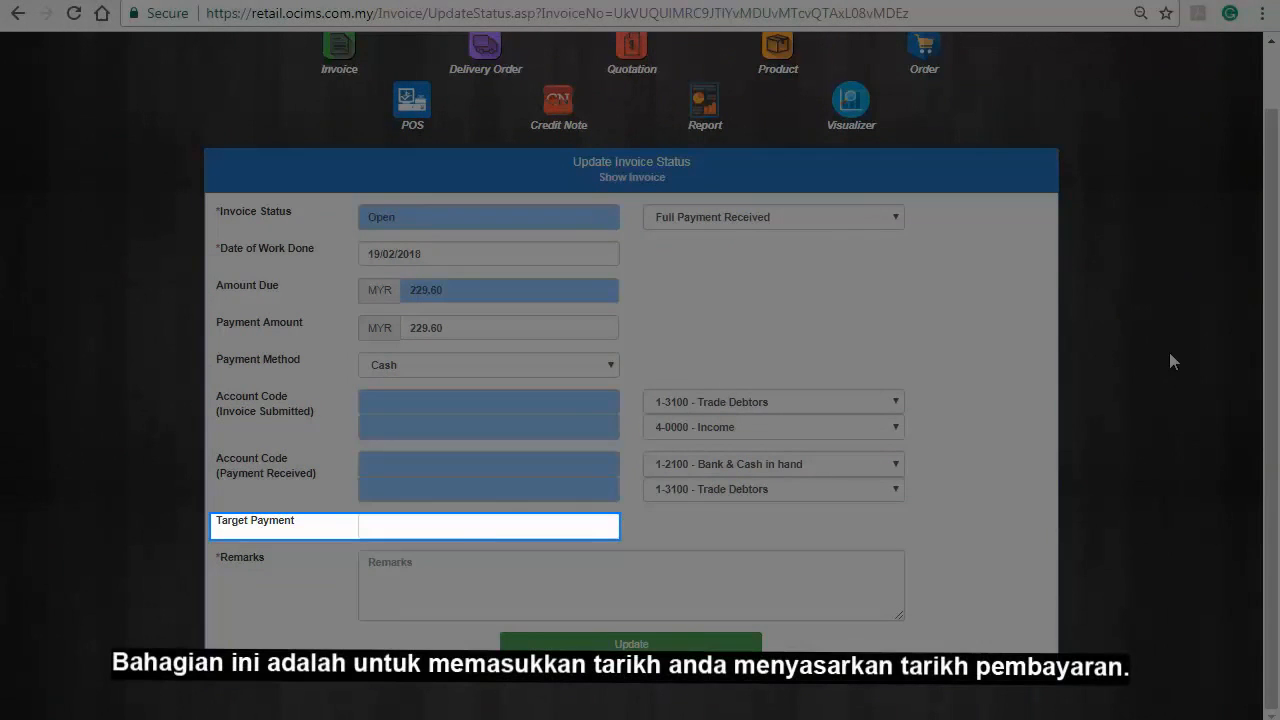
{"action": "left_click", "coordinate": [597, 524]}
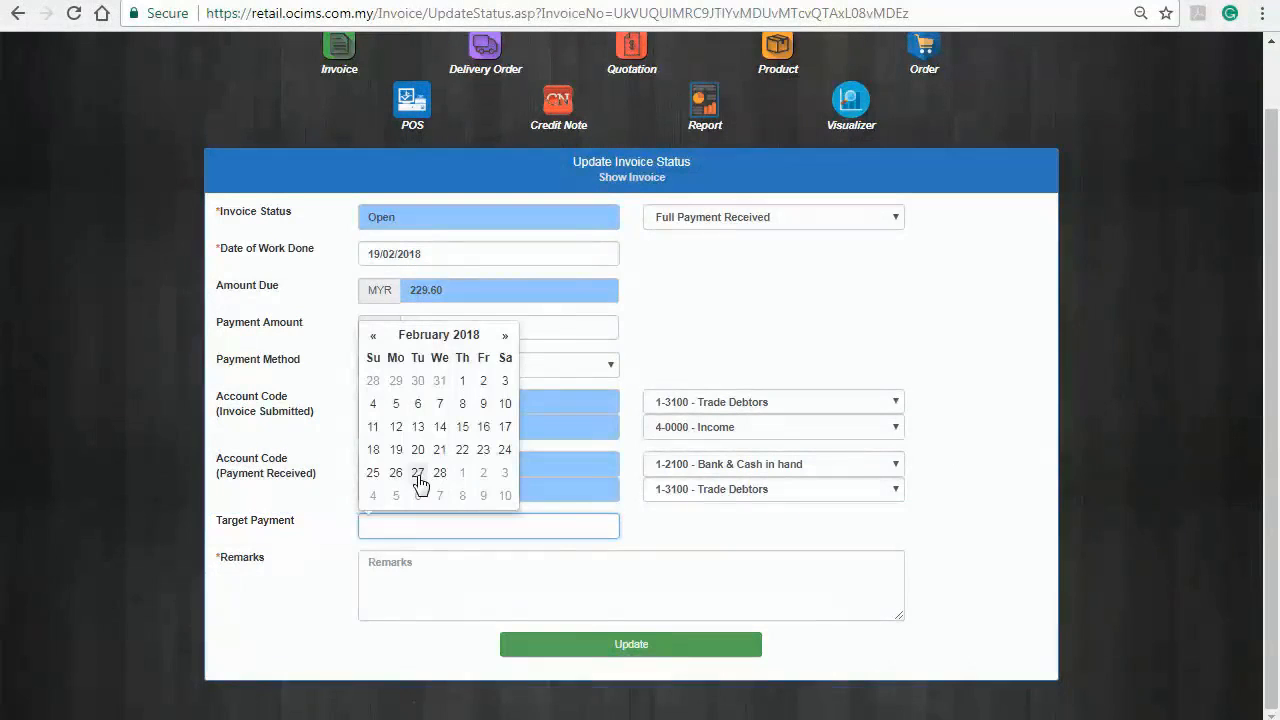
{"action": "left_click", "coordinate": [418, 472]}
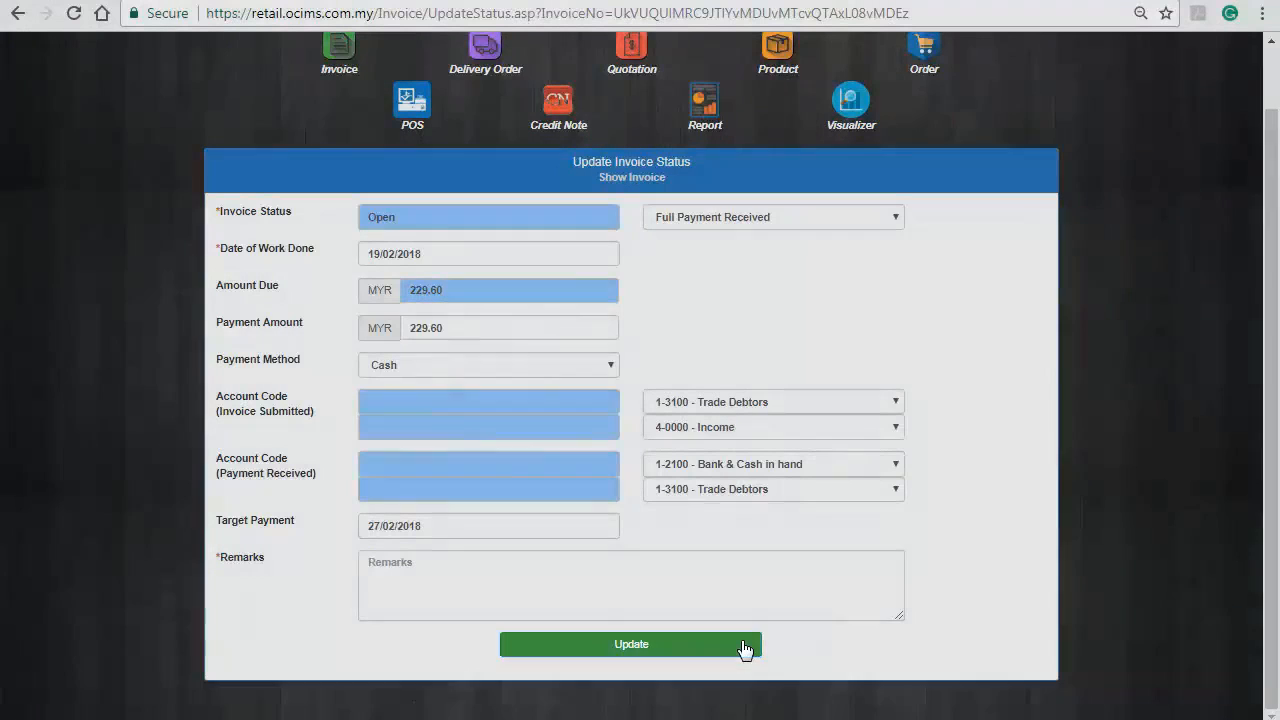
{"action": "type", "text": "full payment"}
{"action": "left_click", "coordinate": [728, 648]}
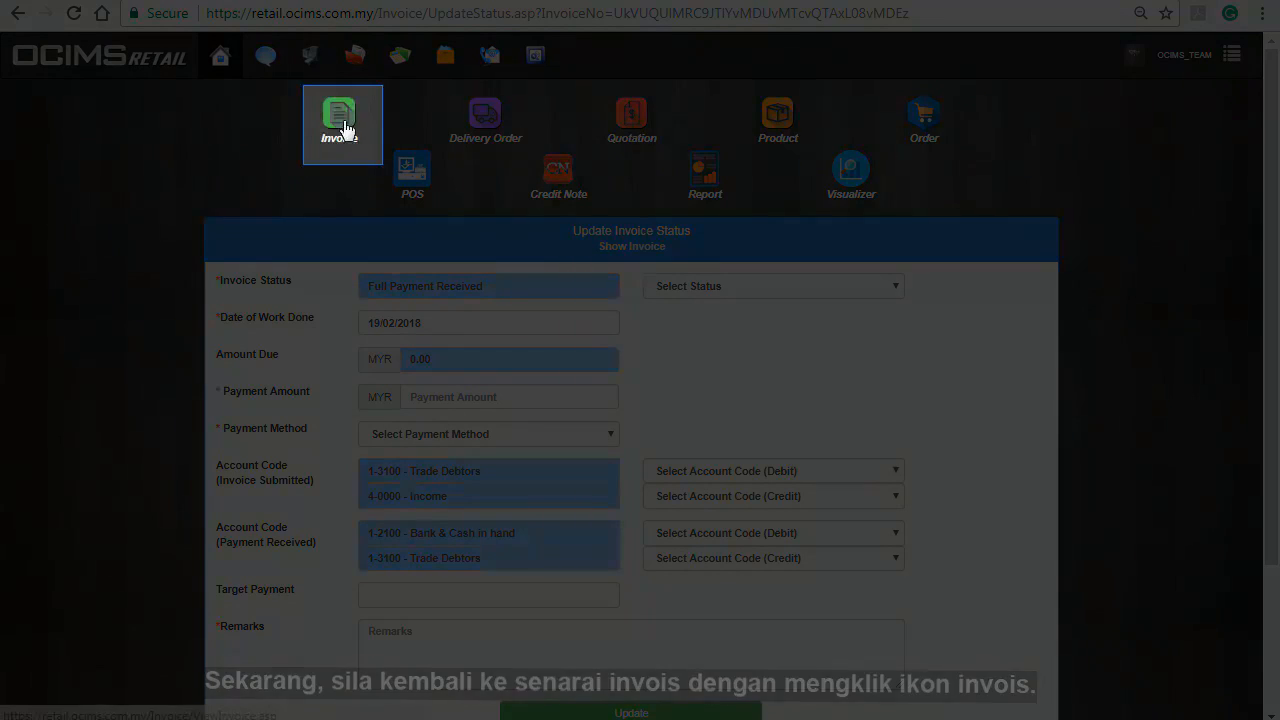
Go back to the Invoice List, where the A78 invoice now shows 0.00 amount due.
{"action": "left_click", "coordinate": [341, 125]}
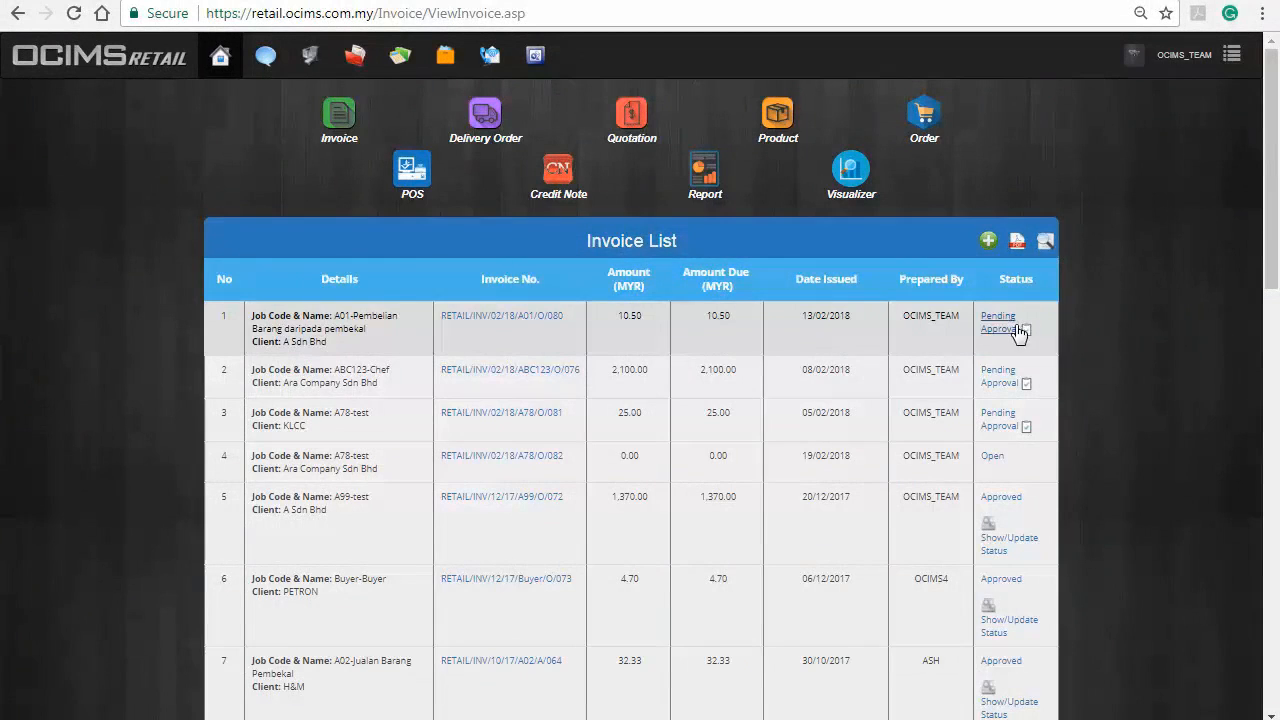
Sign and submit approval for A Sdn Bhd invoice RETAIL/INV/02/18/A01/O/080, then return to Invoice List.
{"action": "left_click", "coordinate": [1018, 330]}
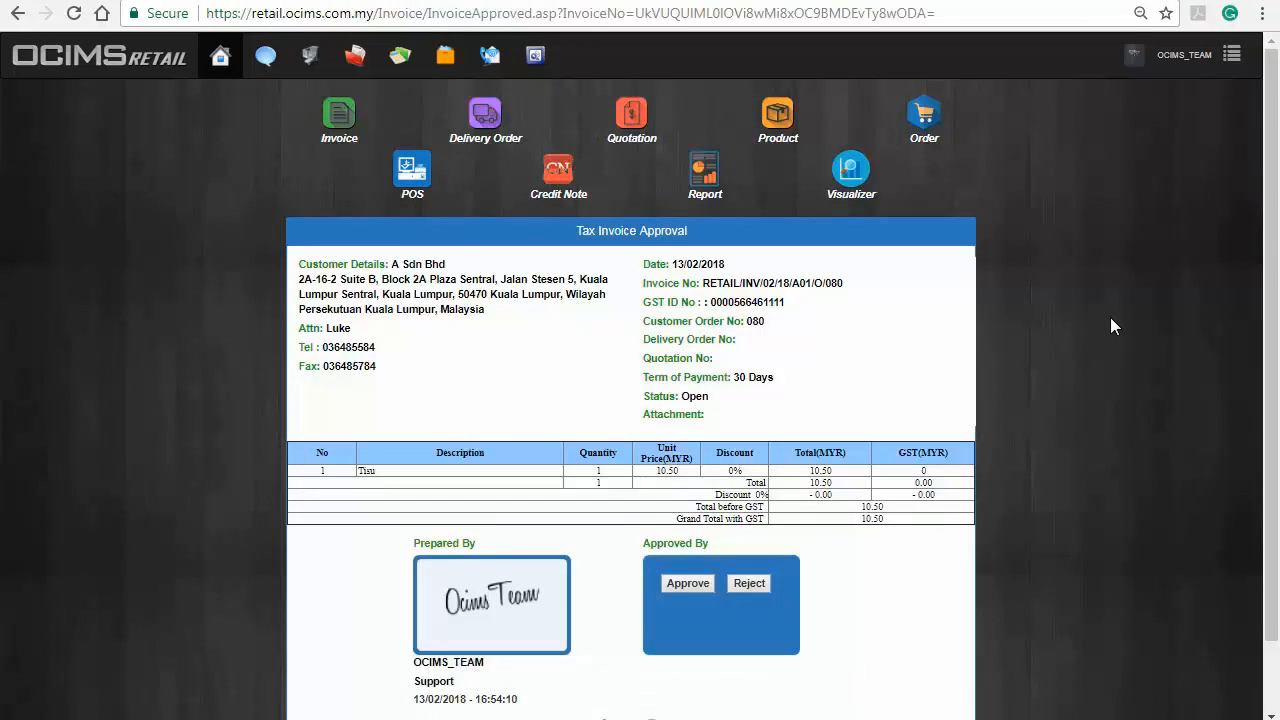
{"action": "scroll", "coordinate": [1110, 326], "scroll_direction": "down", "scroll_amount": 1}
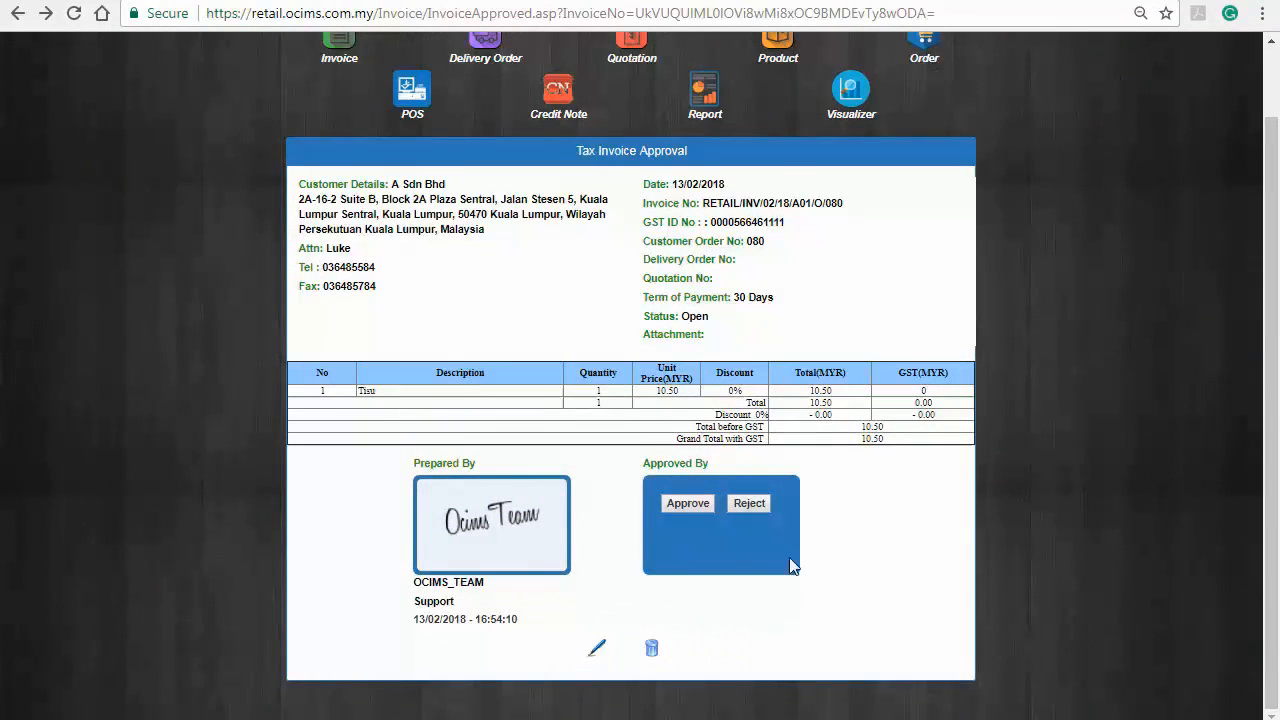
{"action": "left_click", "coordinate": [598, 650]}
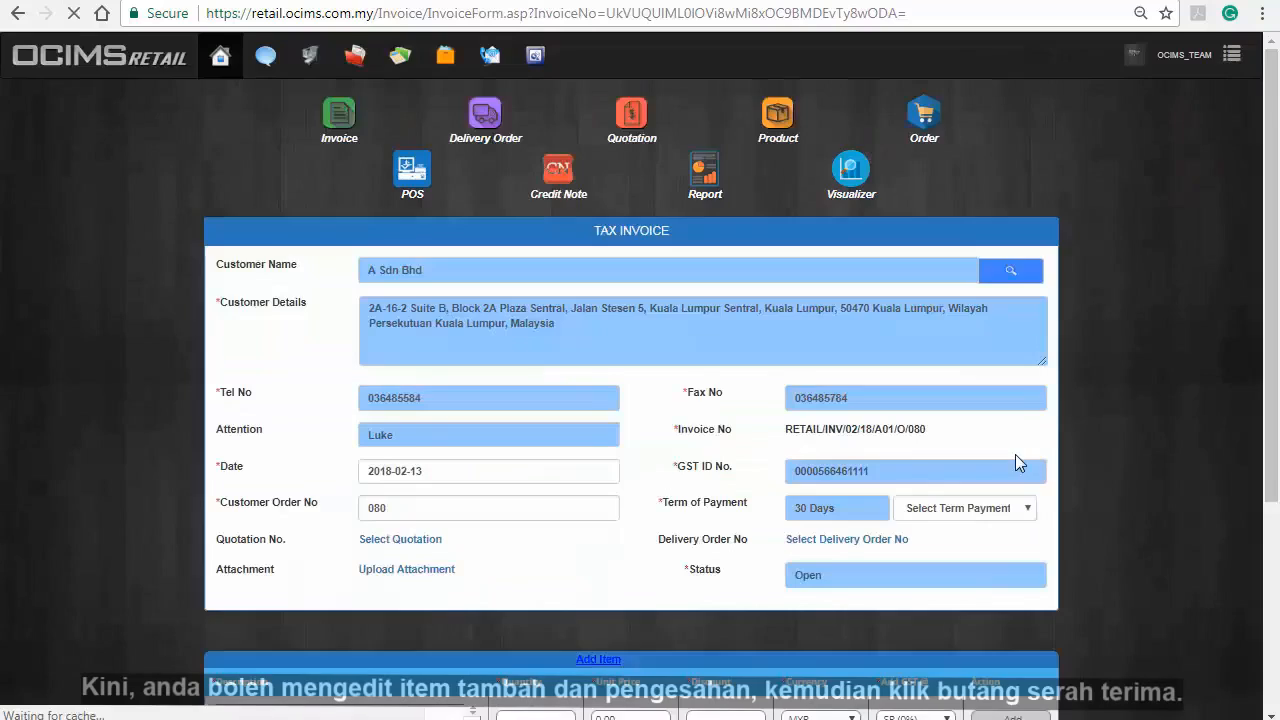
{"action": "scroll", "coordinate": [1015, 462], "scroll_direction": "down", "scroll_amount": 3}
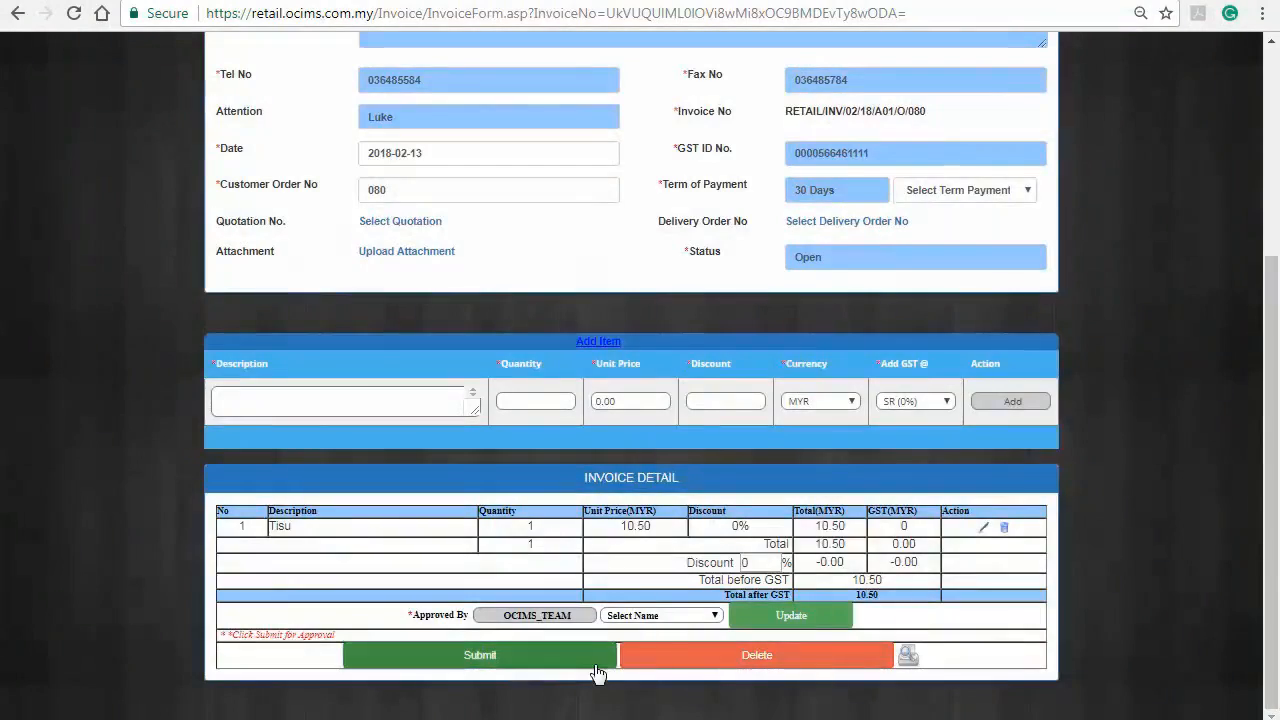
{"action": "left_click", "coordinate": [594, 660]}
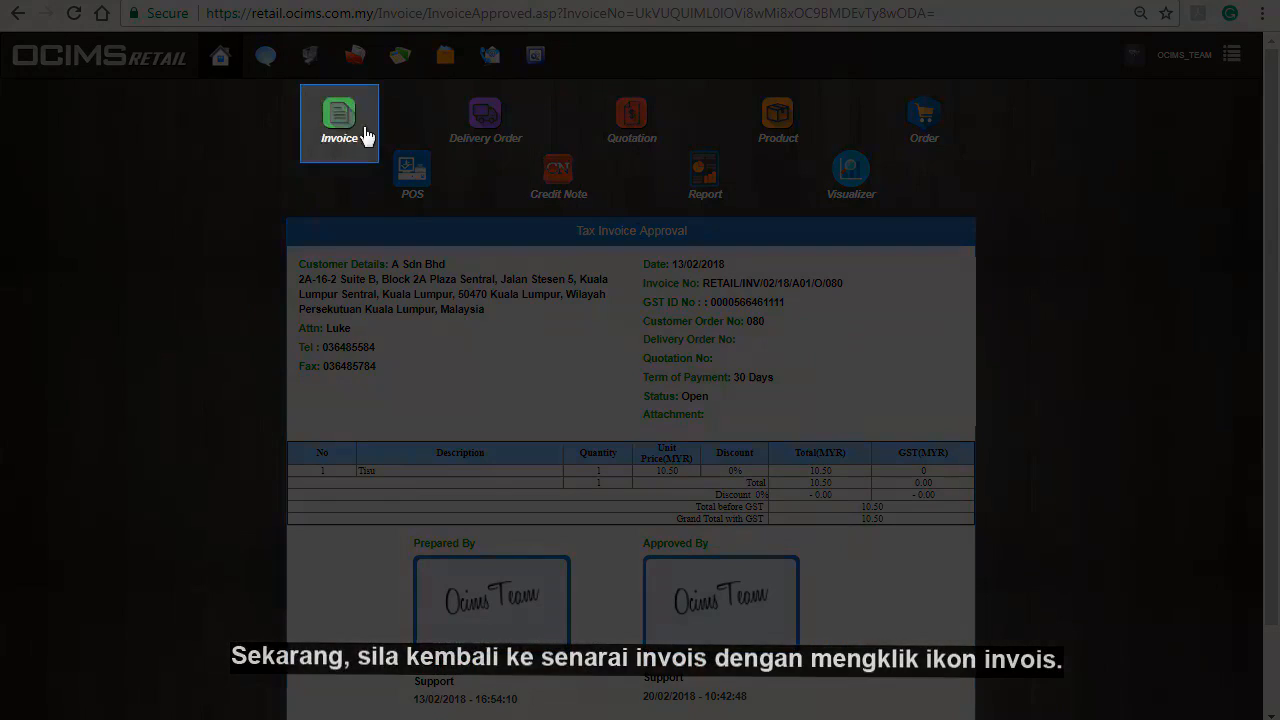
{"action": "left_click", "coordinate": [366, 136]}
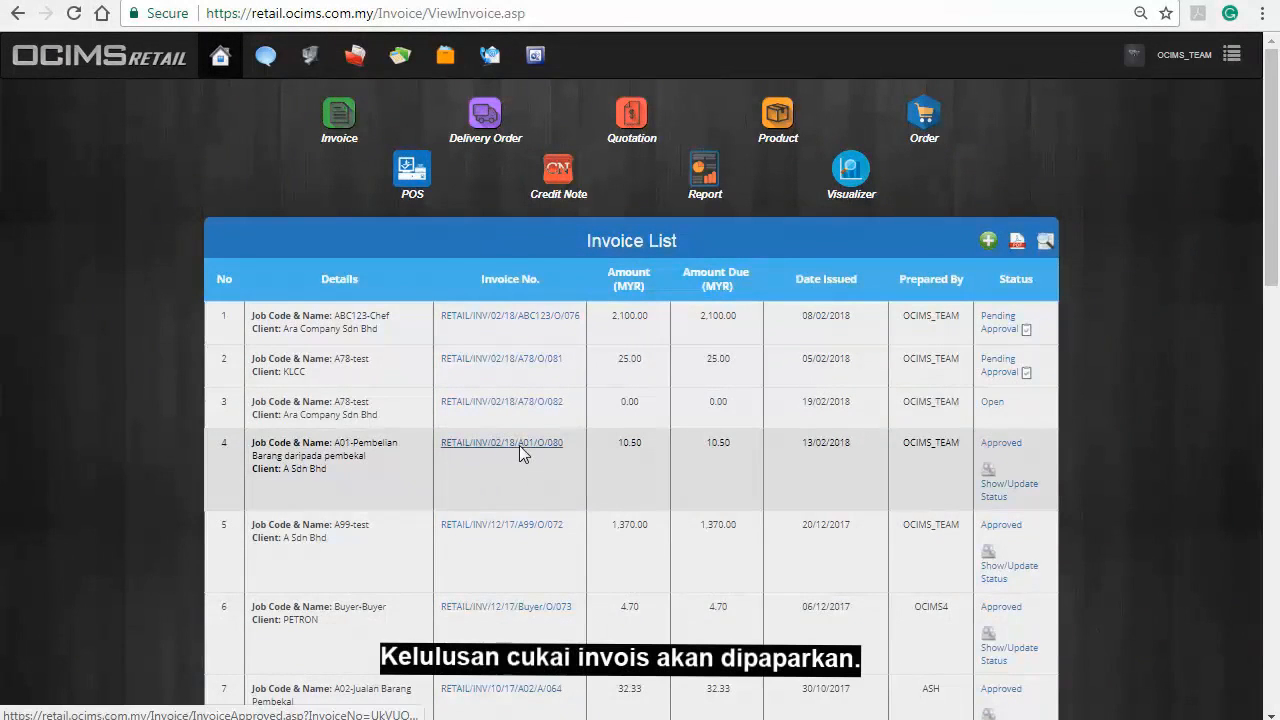
Bring up the printable Tax Invoice for the approved A Sdn Bhd A01 invoice, then return to the list.
{"action": "left_click", "coordinate": [519, 445]}
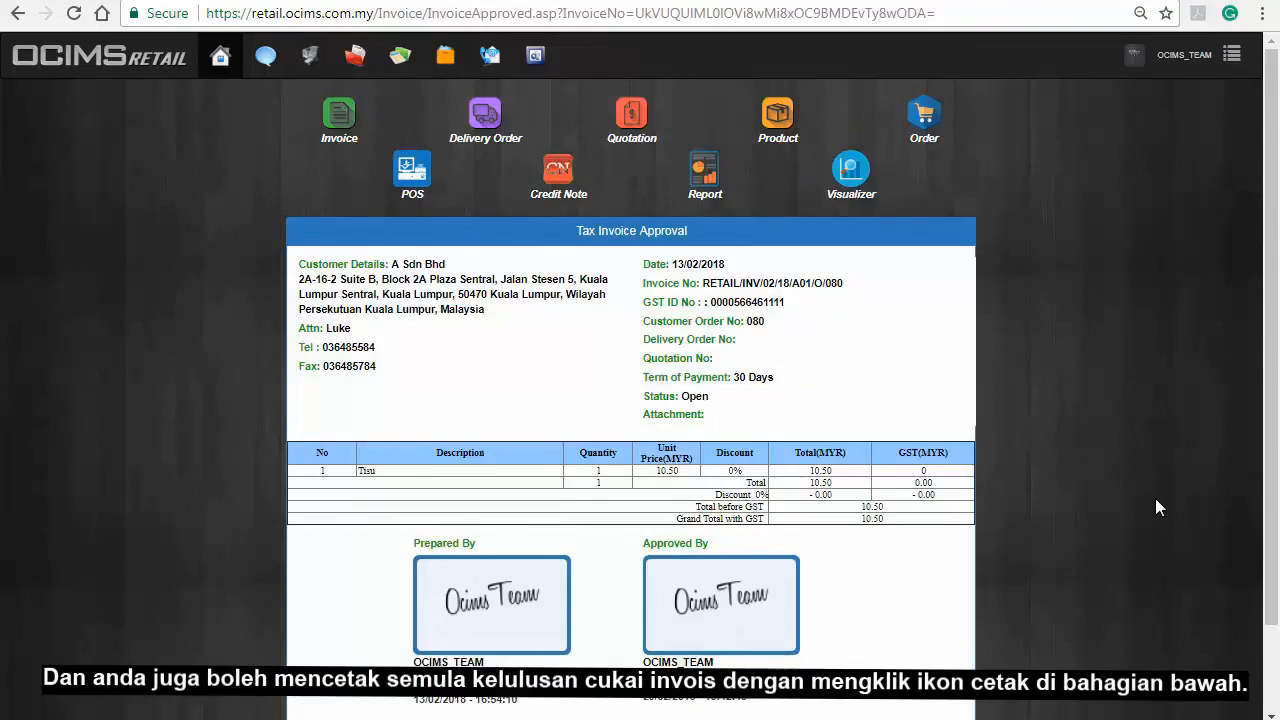
{"action": "scroll", "coordinate": [1156, 500], "scroll_direction": "down", "scroll_amount": 1}
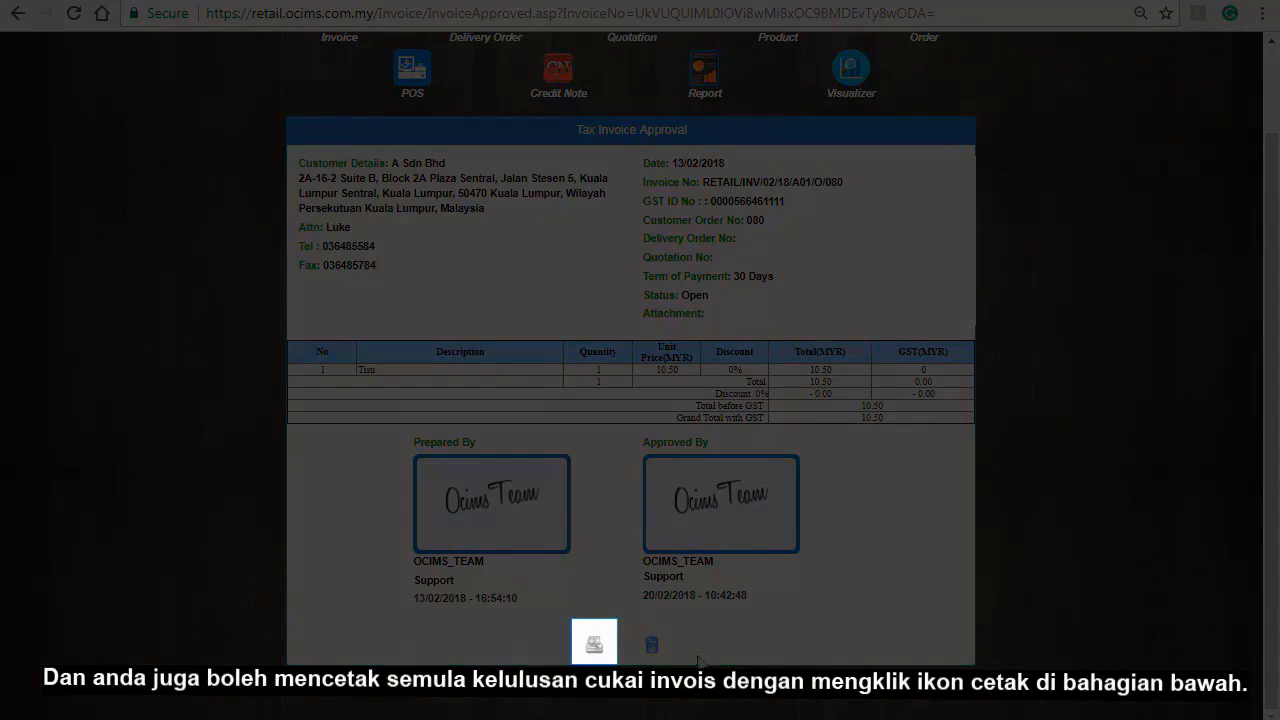
{"action": "left_click", "coordinate": [594, 645]}
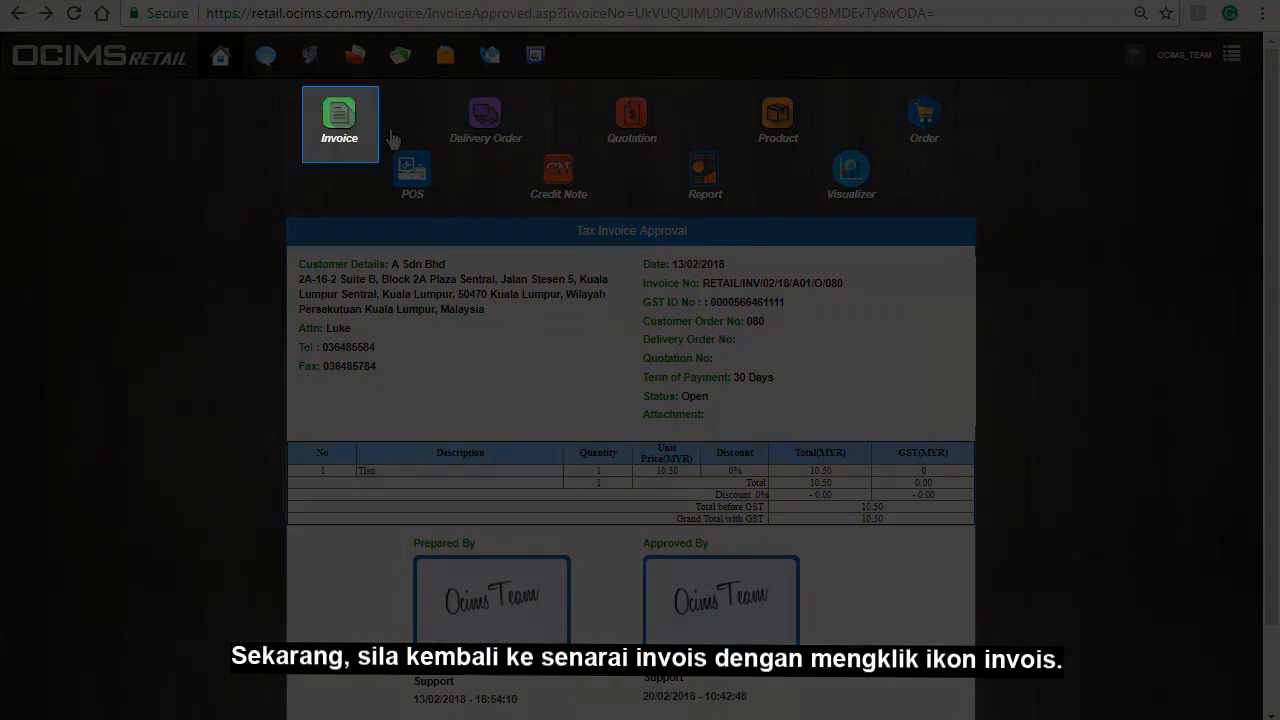
{"action": "left_click", "coordinate": [350, 124]}
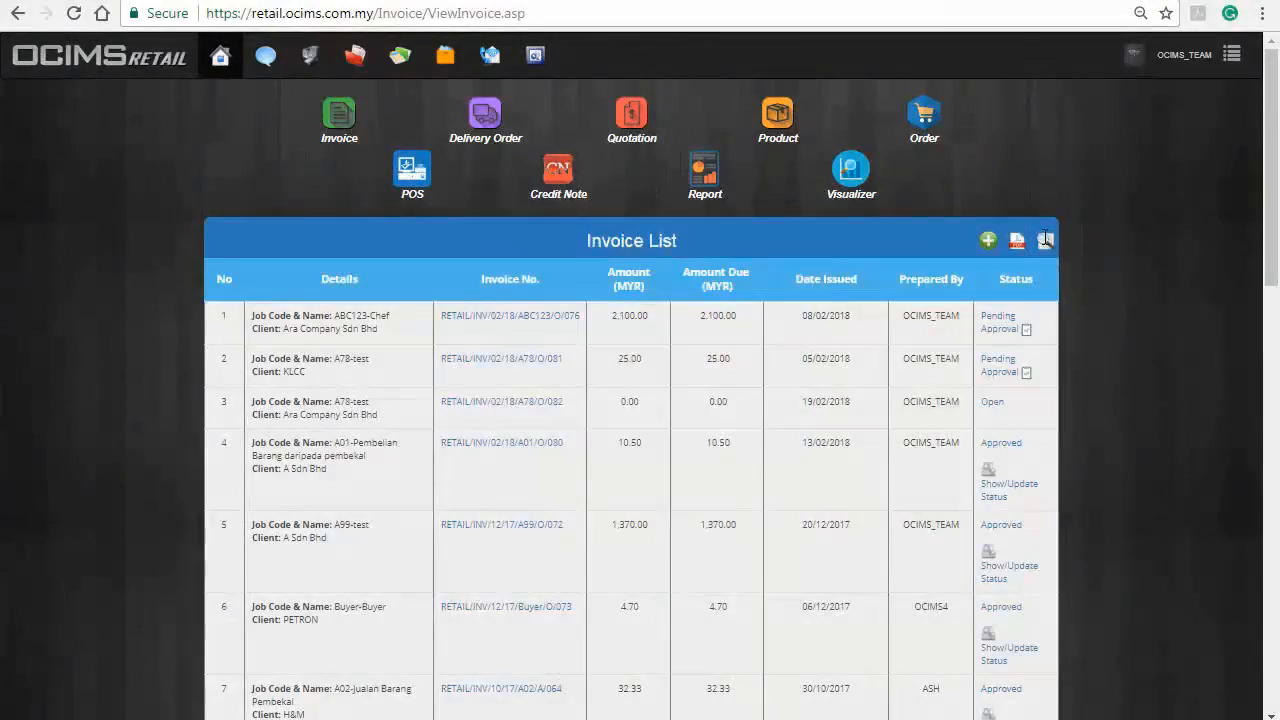
Search the invoice list with 's01' as the Job Code/Name.
{"action": "left_click", "coordinate": [1046, 241]}
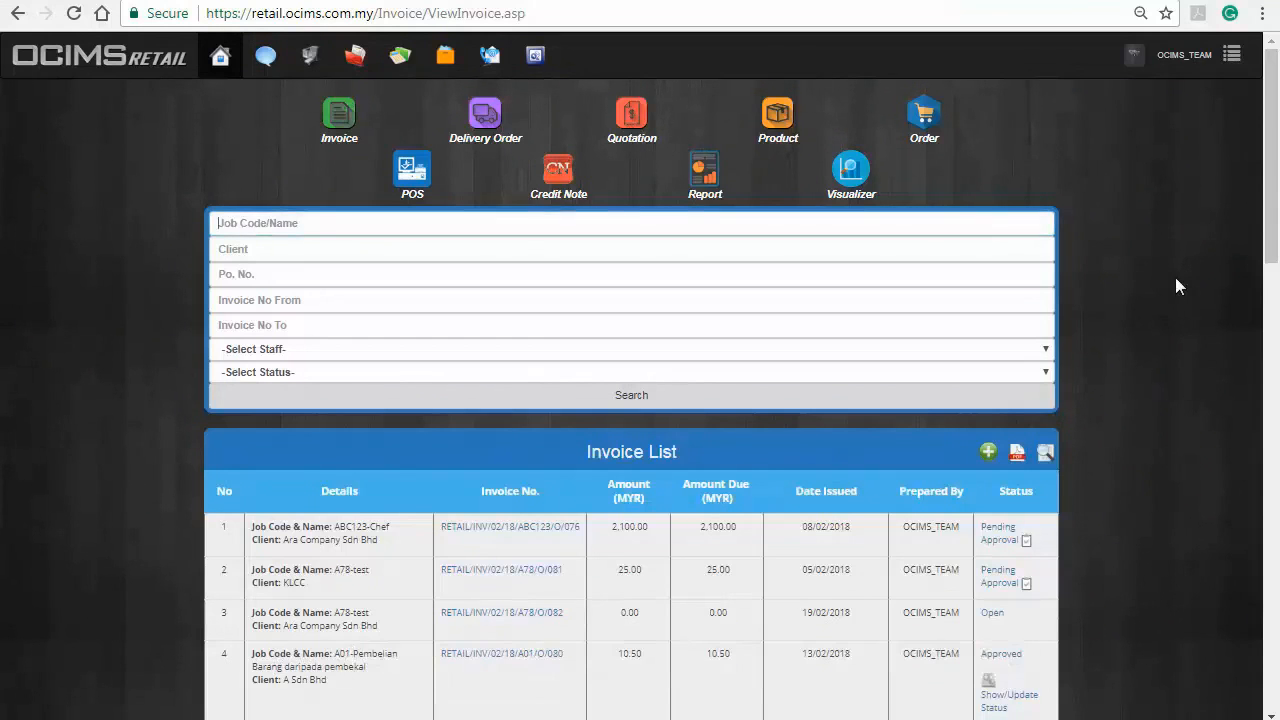
{"action": "type", "text": "s01"}
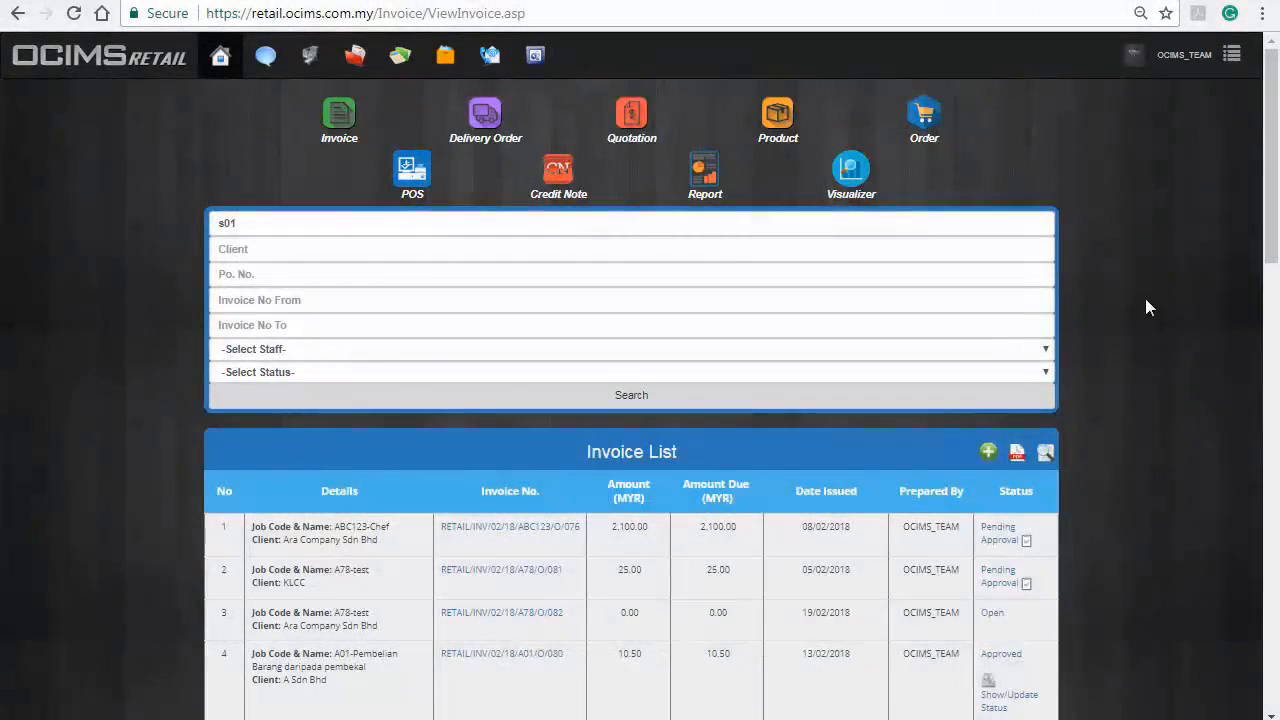
{"action": "left_click", "coordinate": [974, 397]}
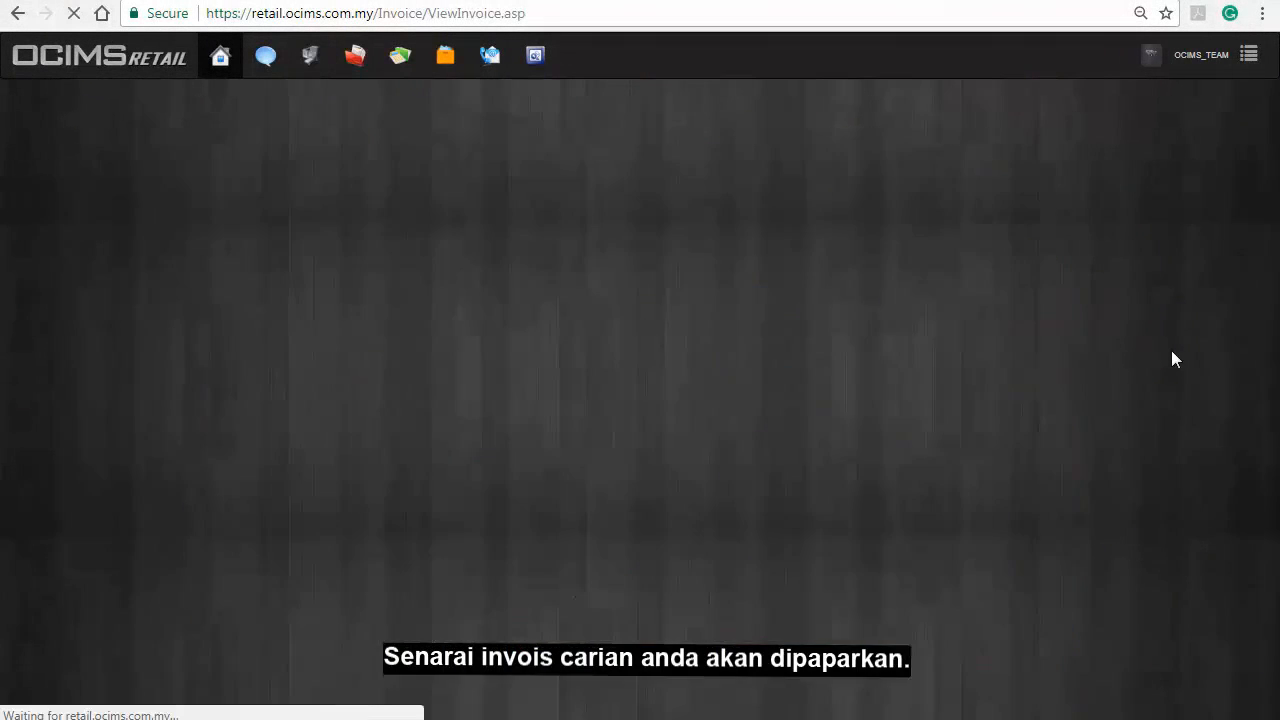